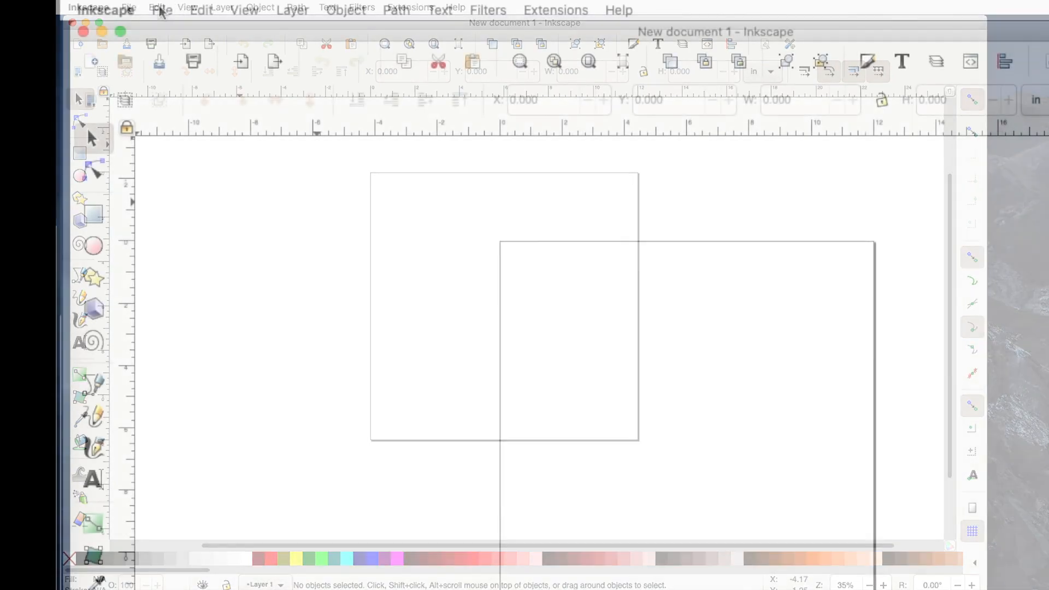
Set the document's page size to US Letter, 8.5 x 11.0 in
click(129, 7)
click(165, 305)
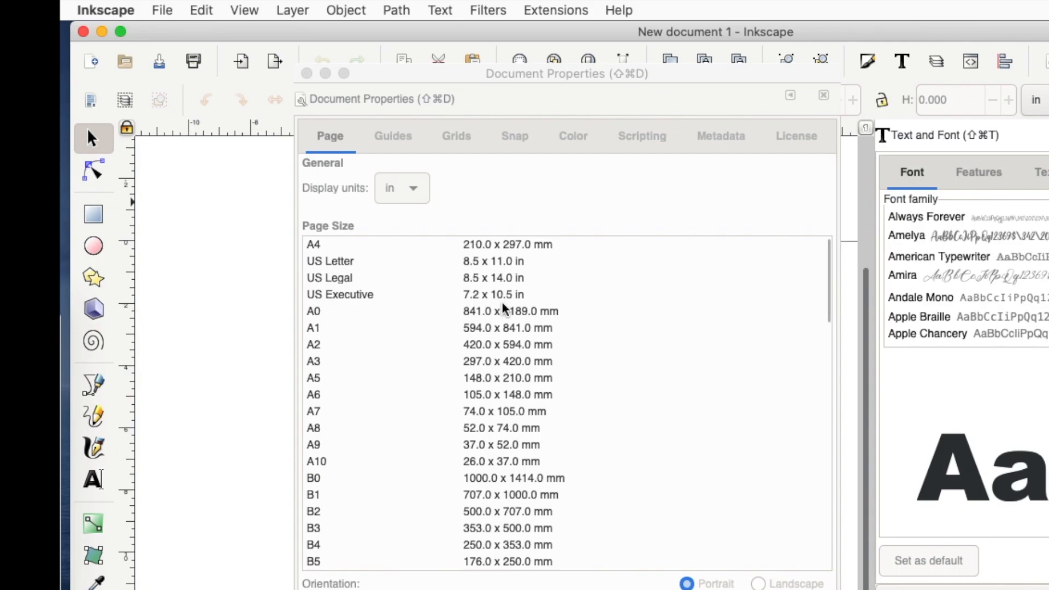
click(513, 262)
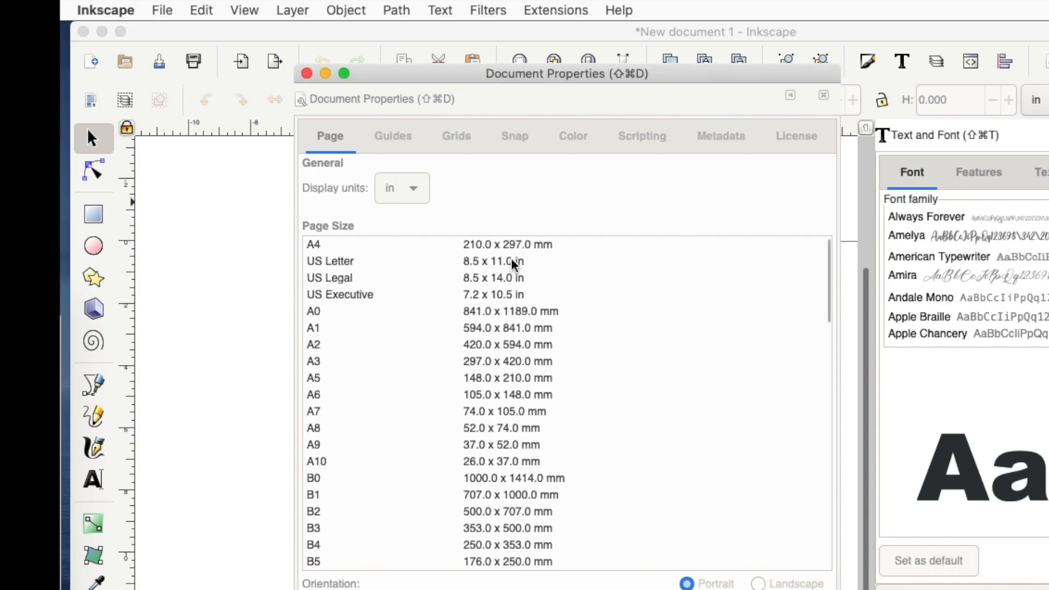
click(306, 73)
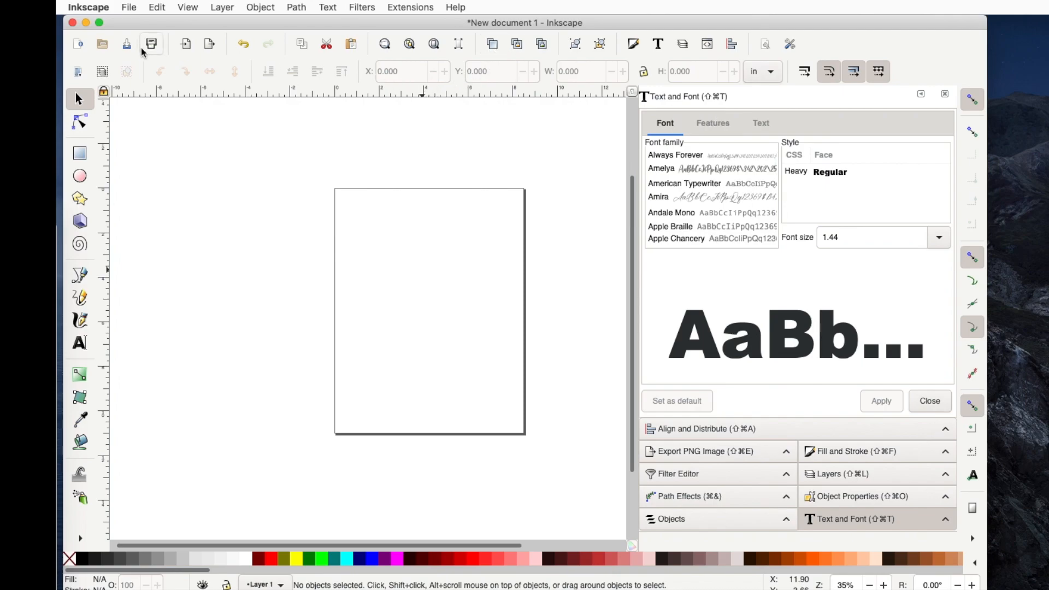
Close the document without saving its changes and start again with a fresh one
click(70, 23)
click(429, 340)
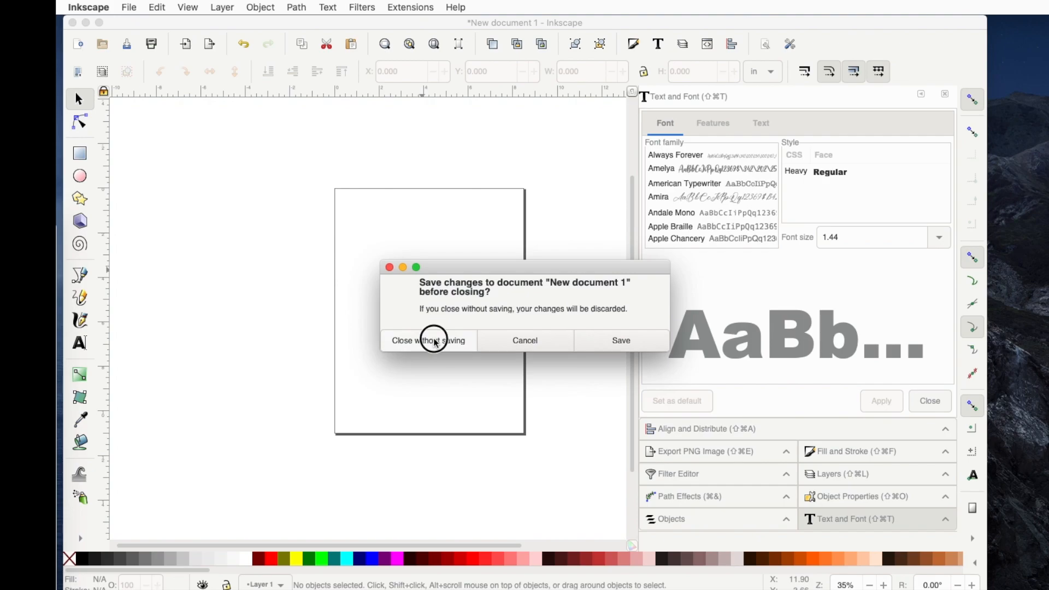
click(42, 345)
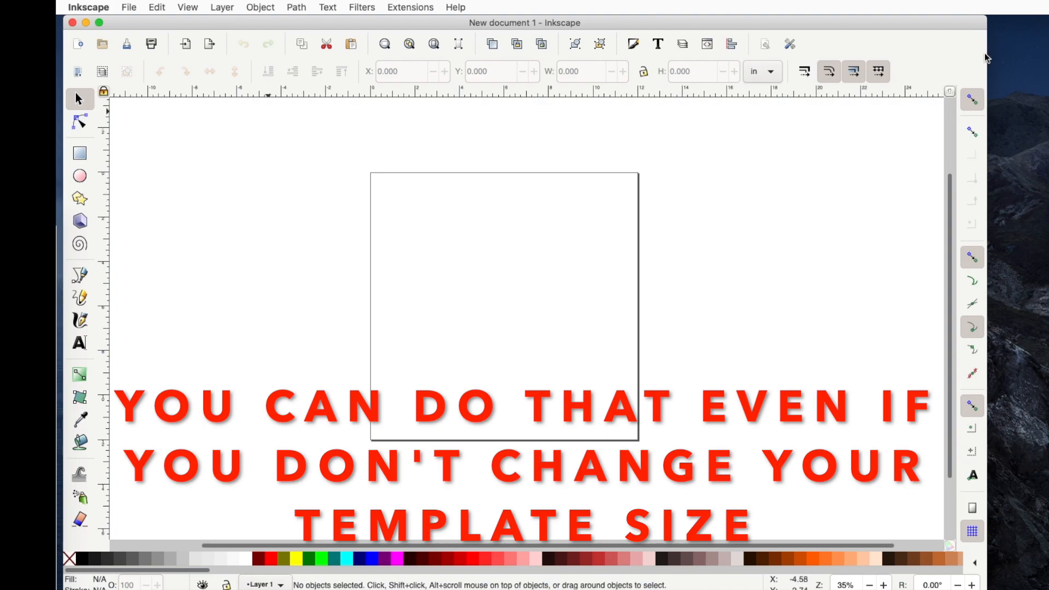
Enlarge the document window and display the Text and Font settings
drag(986, 58, 1013, 54)
key(shift+super+t)
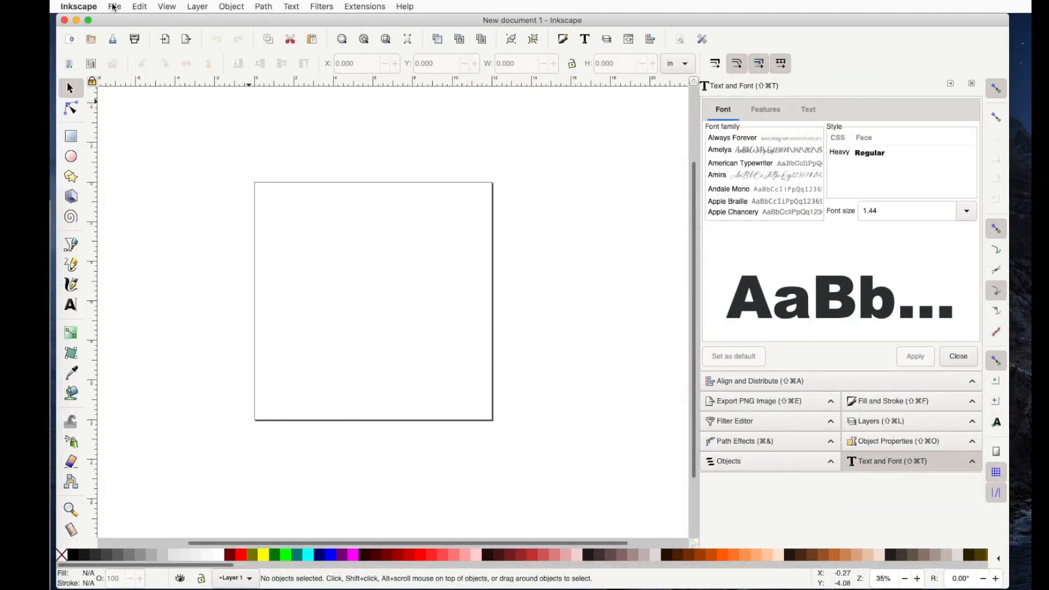
Change the new document's page size to the US Letter preset, 8.5 x 11.0 in, in the document properties
click(114, 7)
click(120, 194)
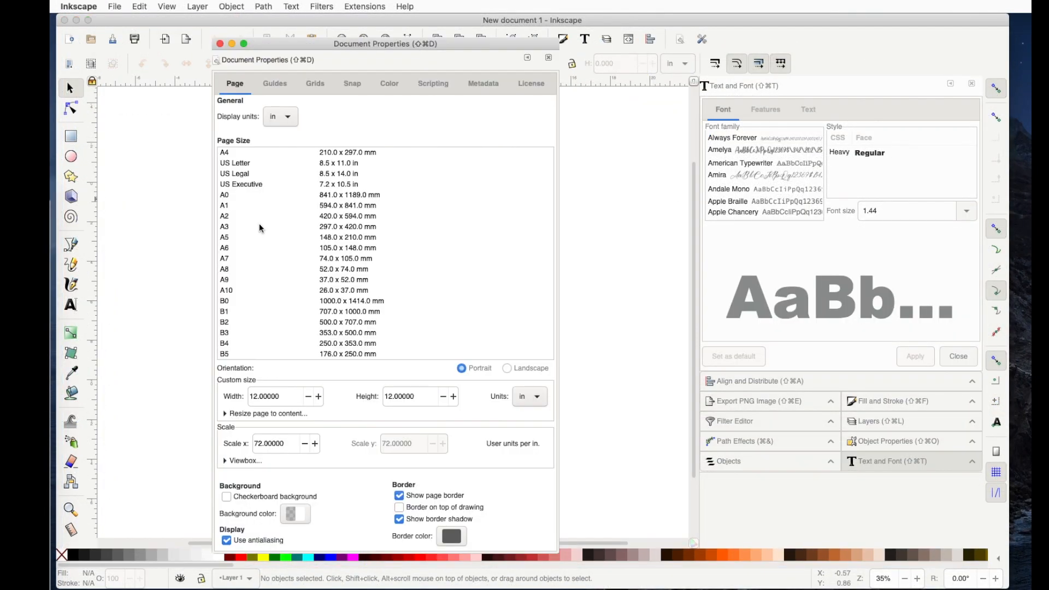
click(347, 163)
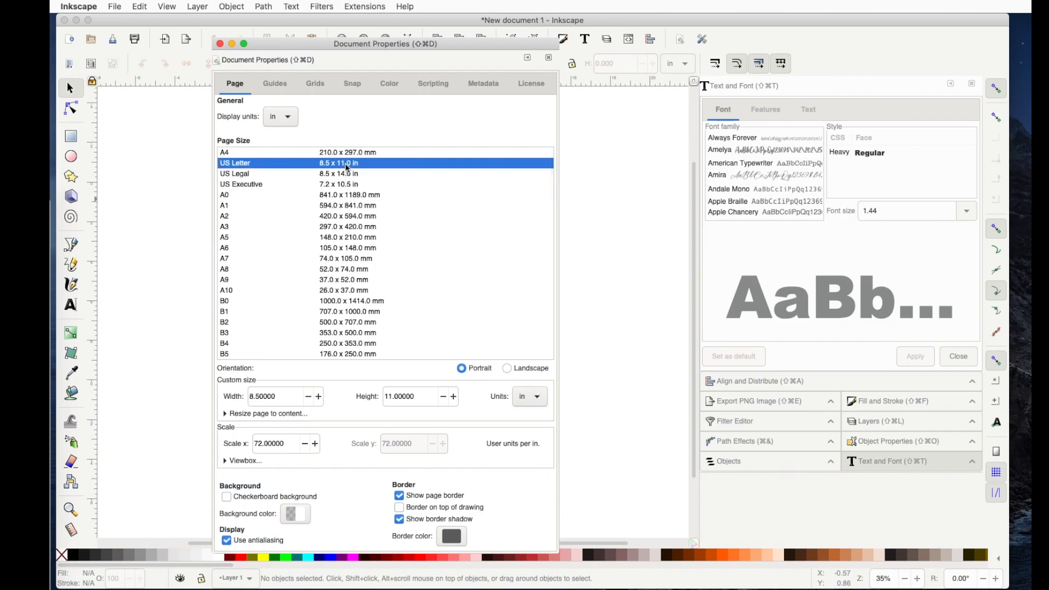
click(220, 44)
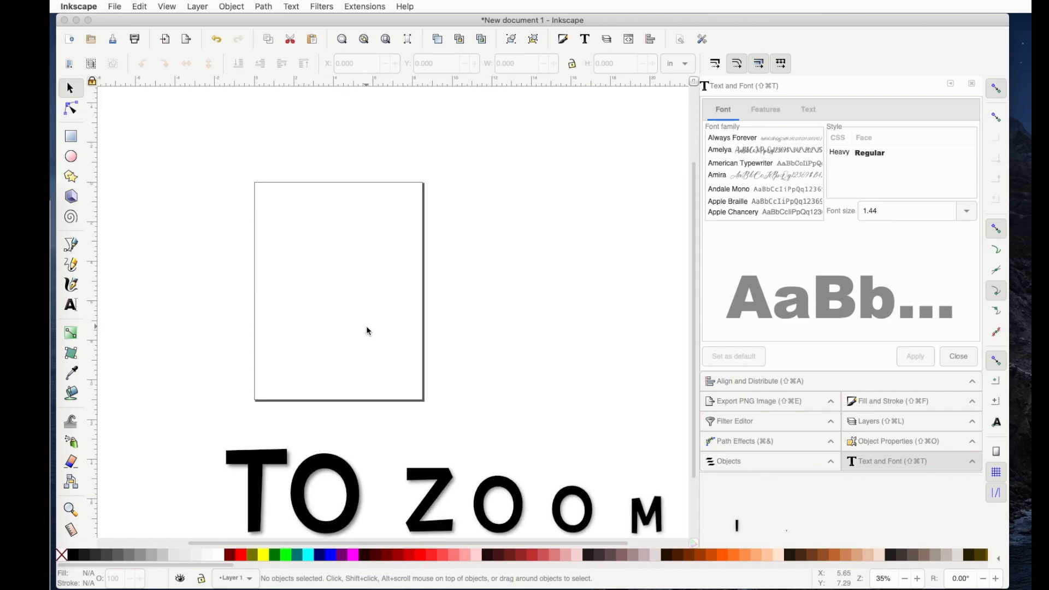
Import the pumpkin SVG onto the page, including it as editable objects in the current file
scroll(368, 328, left, 3)
scroll(367, 329, left, 1)
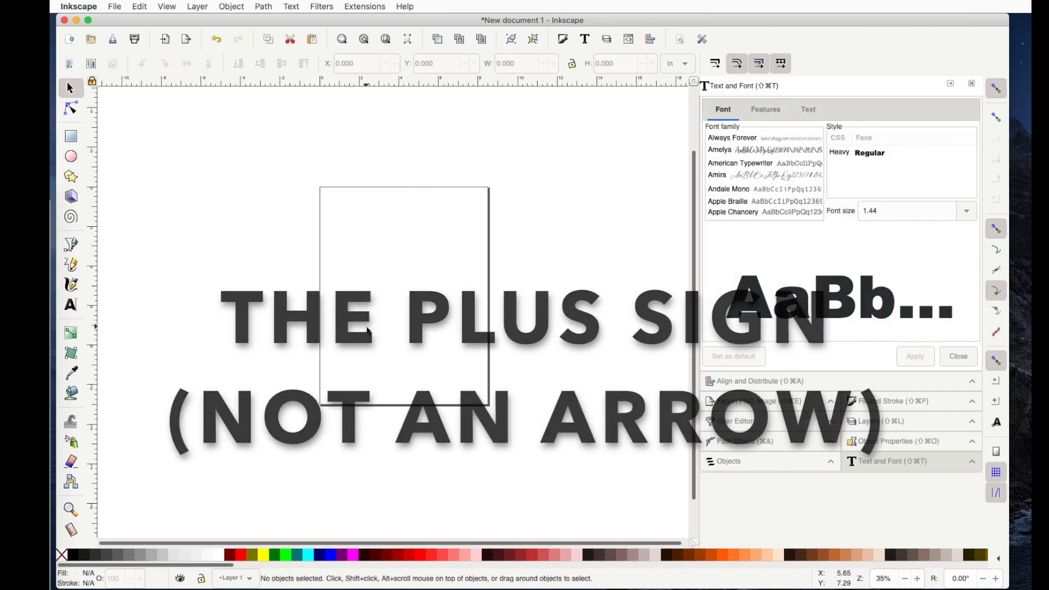
key(plus)
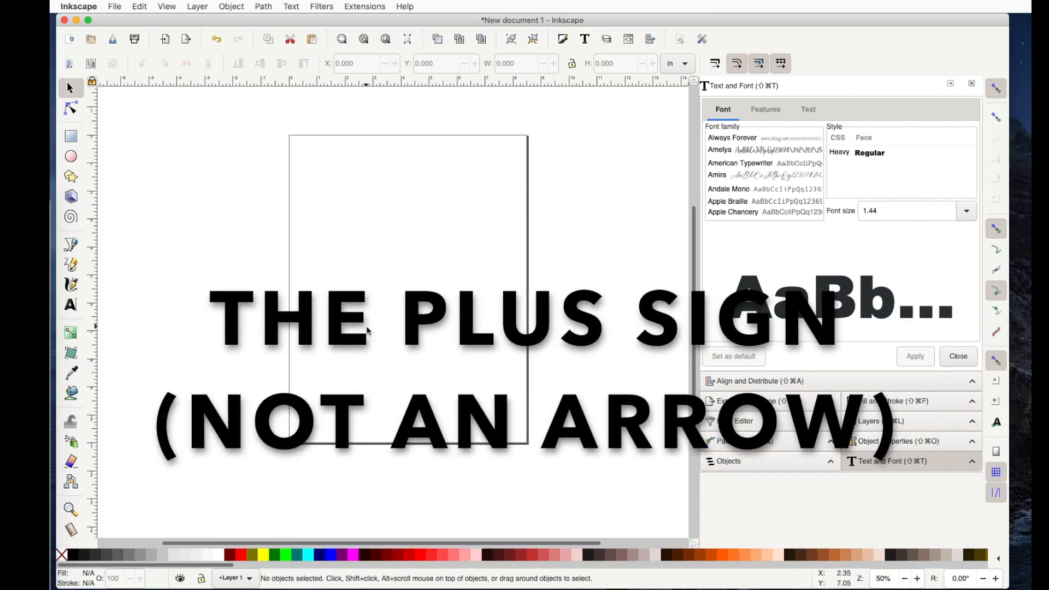
key(plus)
scroll(366, 331, up, 2)
scroll(366, 330, right, 1)
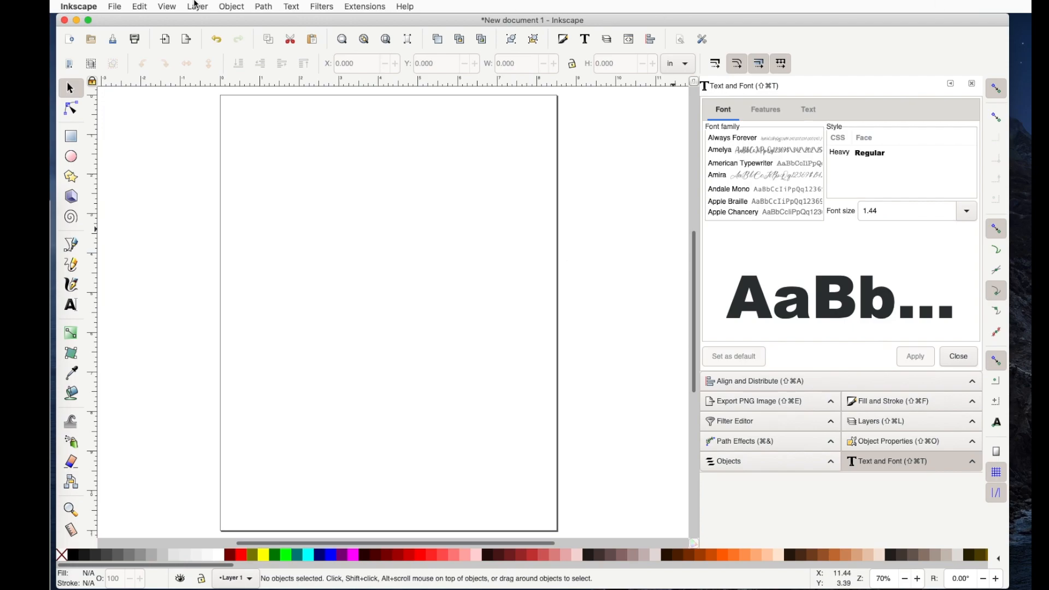
click(115, 7)
click(126, 48)
drag(1008, 92, 338, 378)
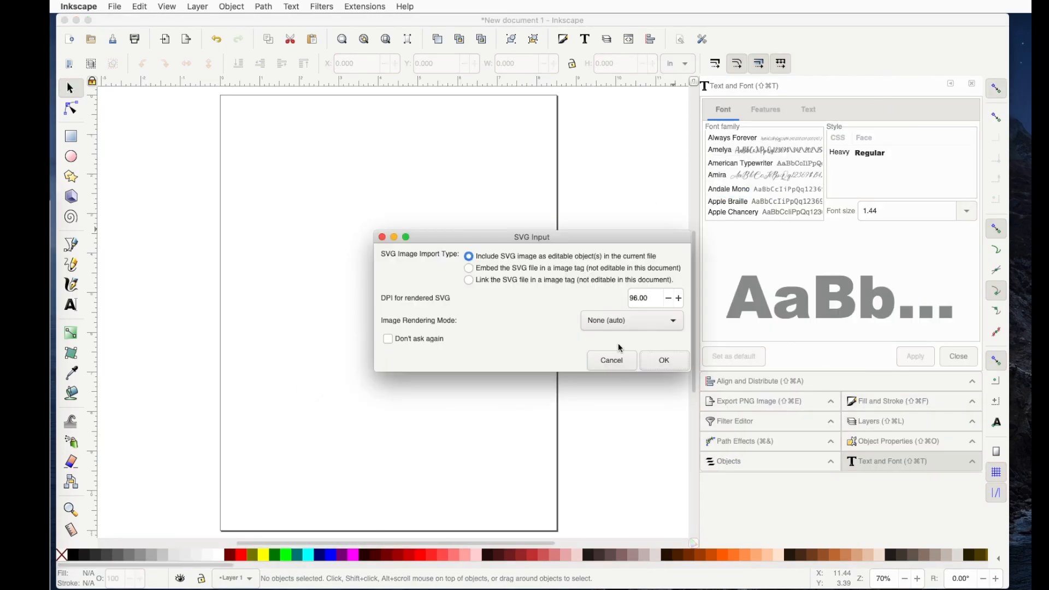
click(671, 364)
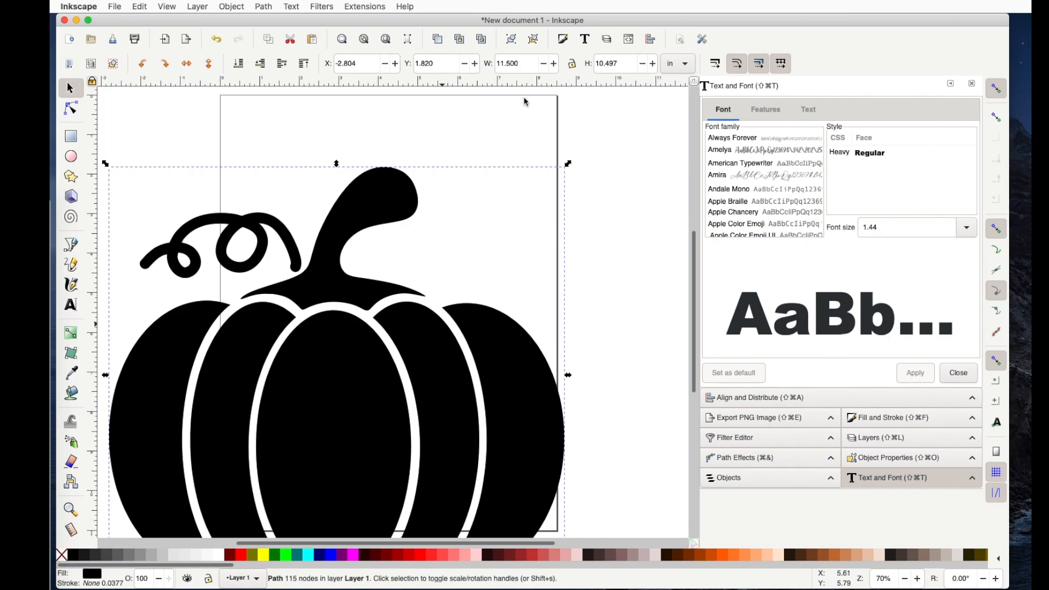
Lock the proportions, shrink the pumpkin to about 5.4 in wide and place it in the upper part of the page
click(572, 64)
drag(568, 166, 381, 388)
drag(304, 495, 450, 217)
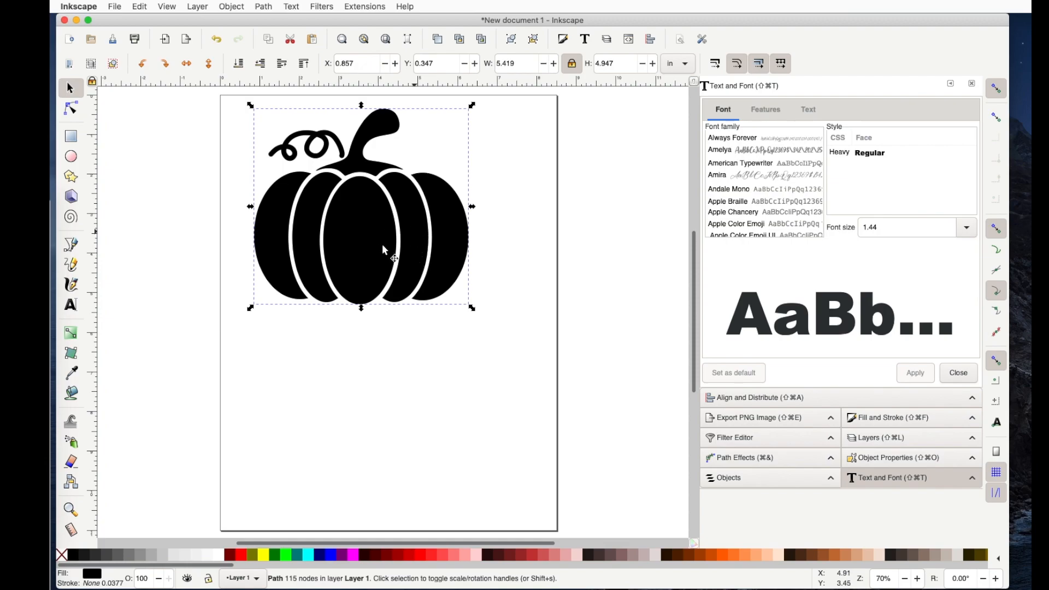
Import the zebra-print and leopard-print JPEG images, embedded with DPI from file and smooth rendering
key(super+Tab)
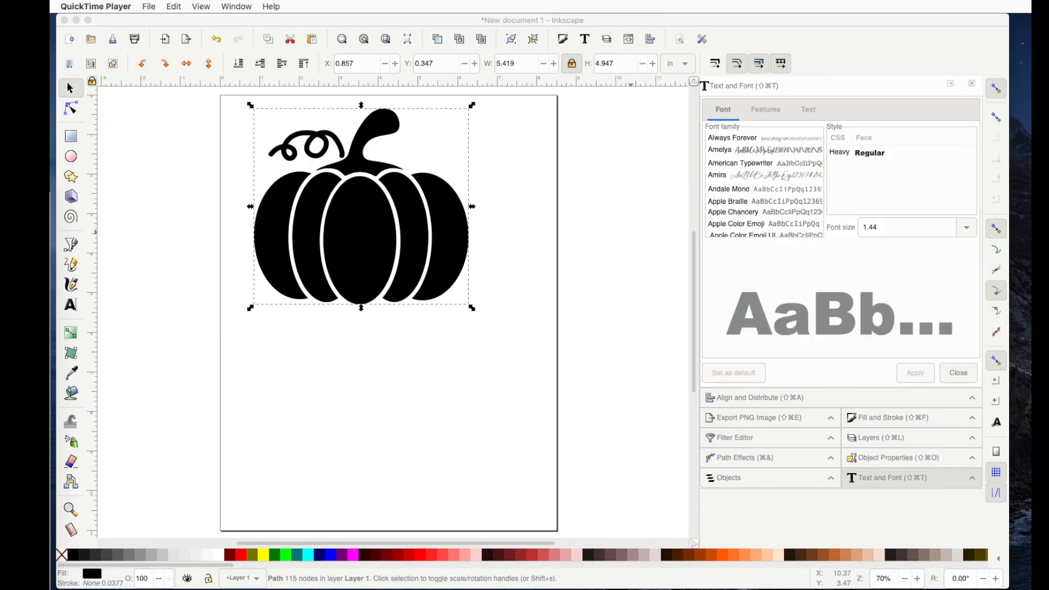
drag(1027, 540, 316, 389)
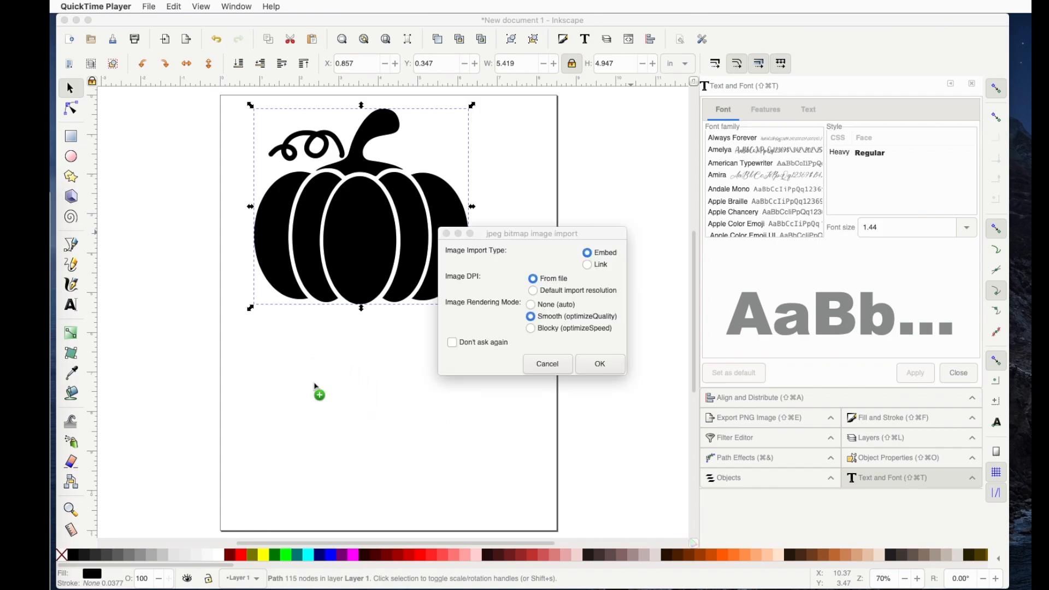
click(595, 366)
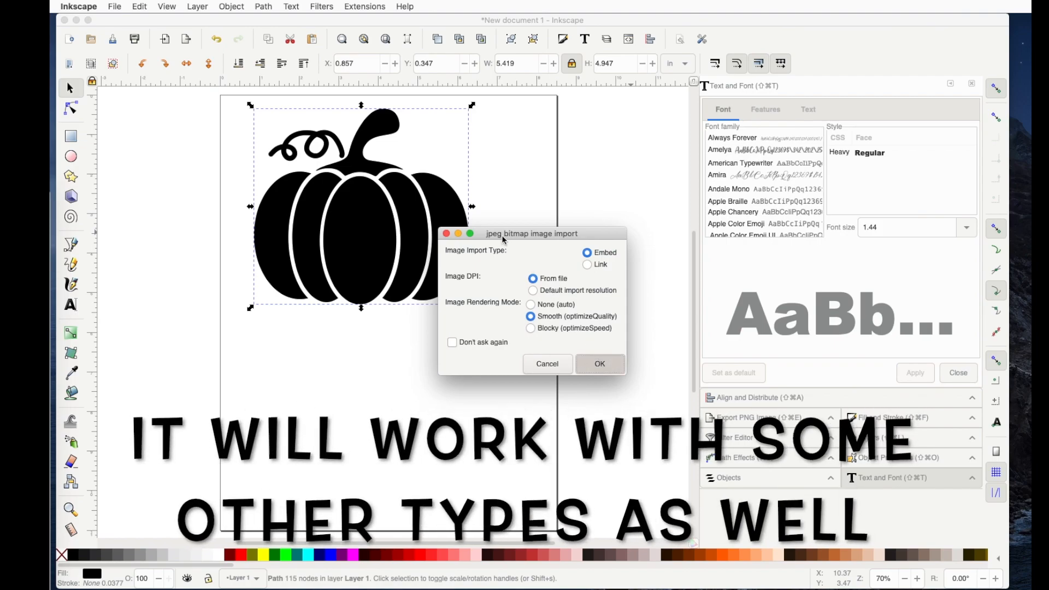
click(590, 367)
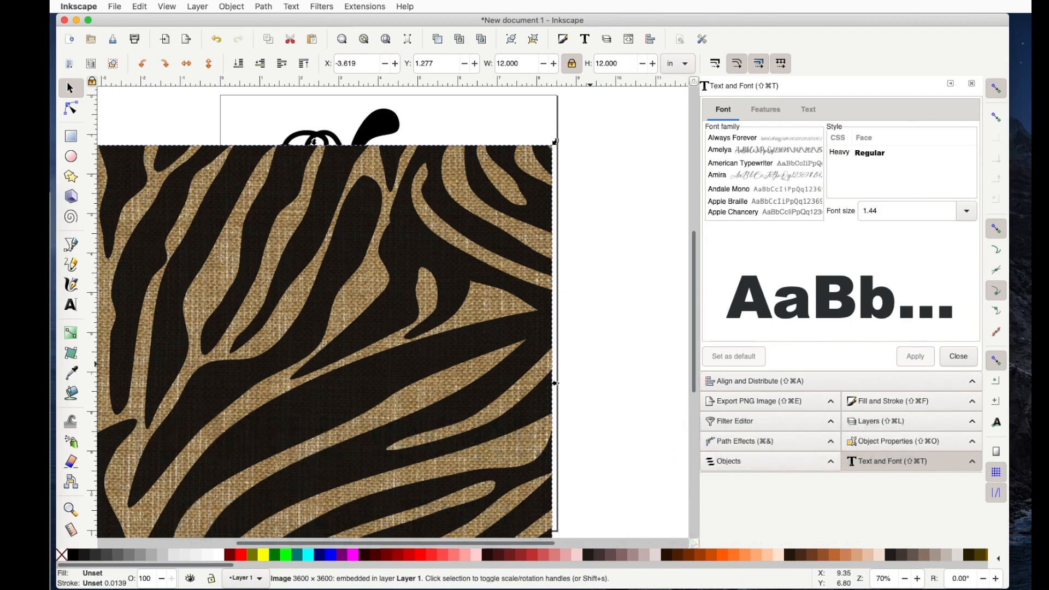
drag(825, 549, 324, 322)
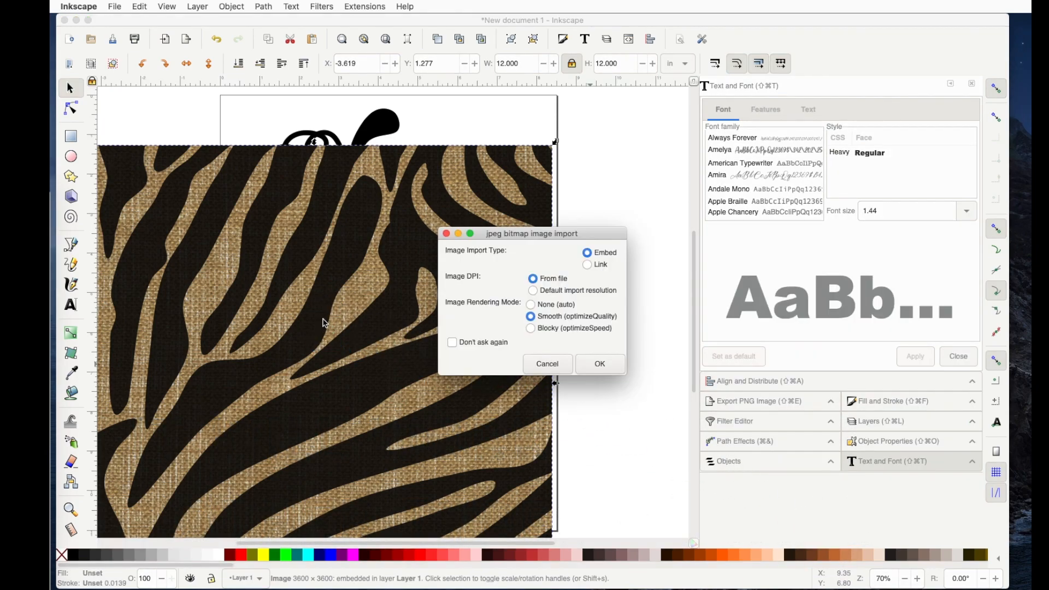
click(606, 366)
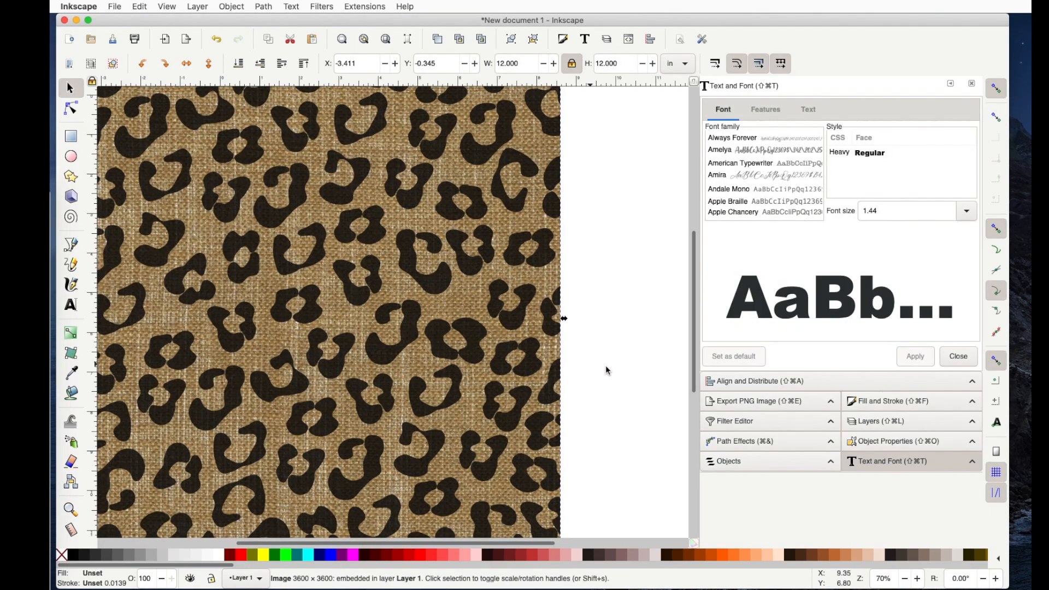
Shift the leopard-print image down and across, and set its width to 6 in with locked proportions
drag(492, 371, 571, 432)
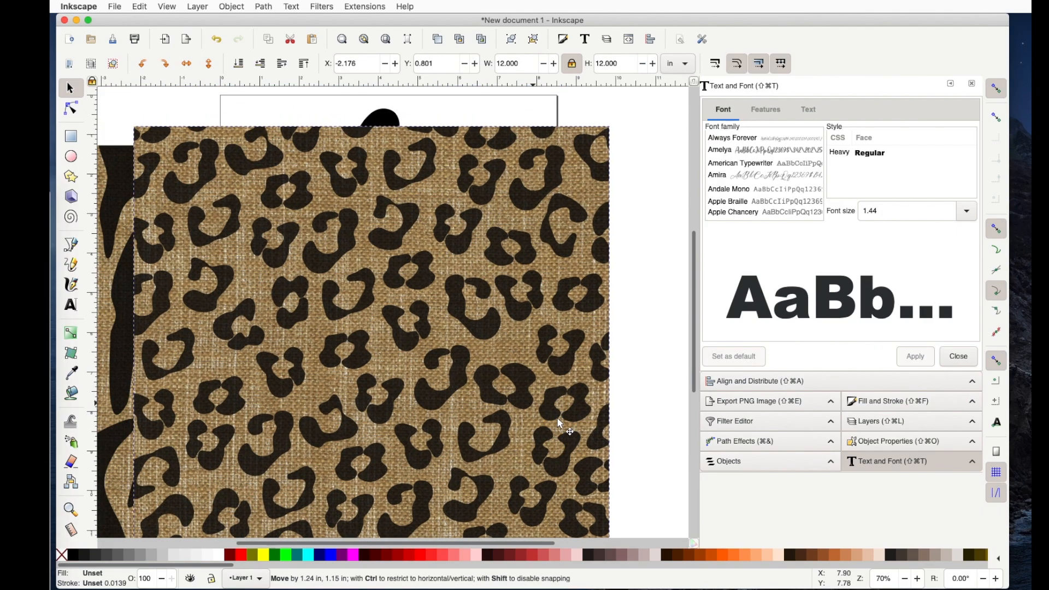
click(529, 65)
text(6)
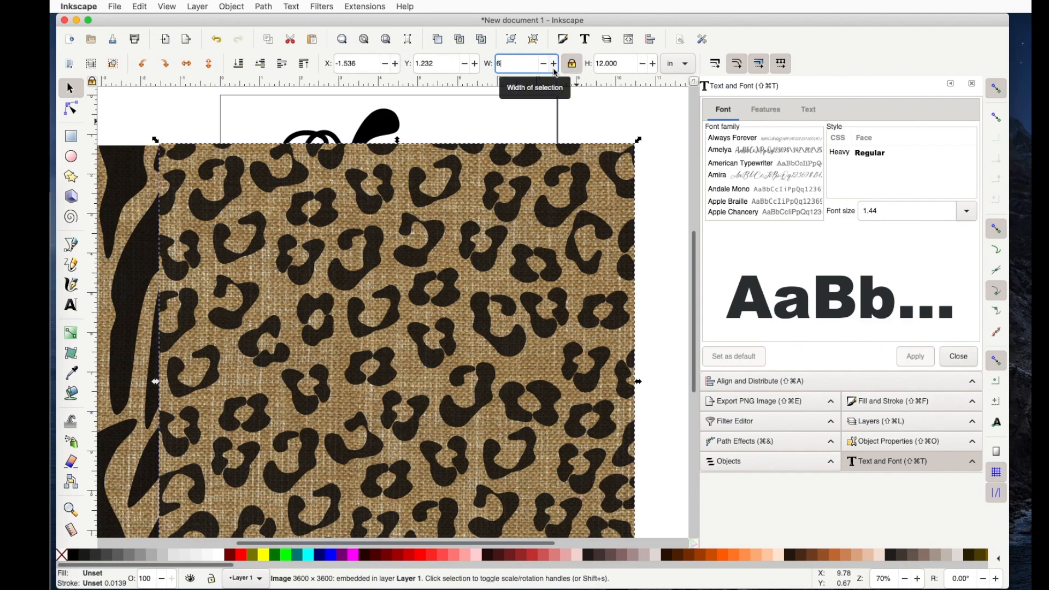
key(Return)
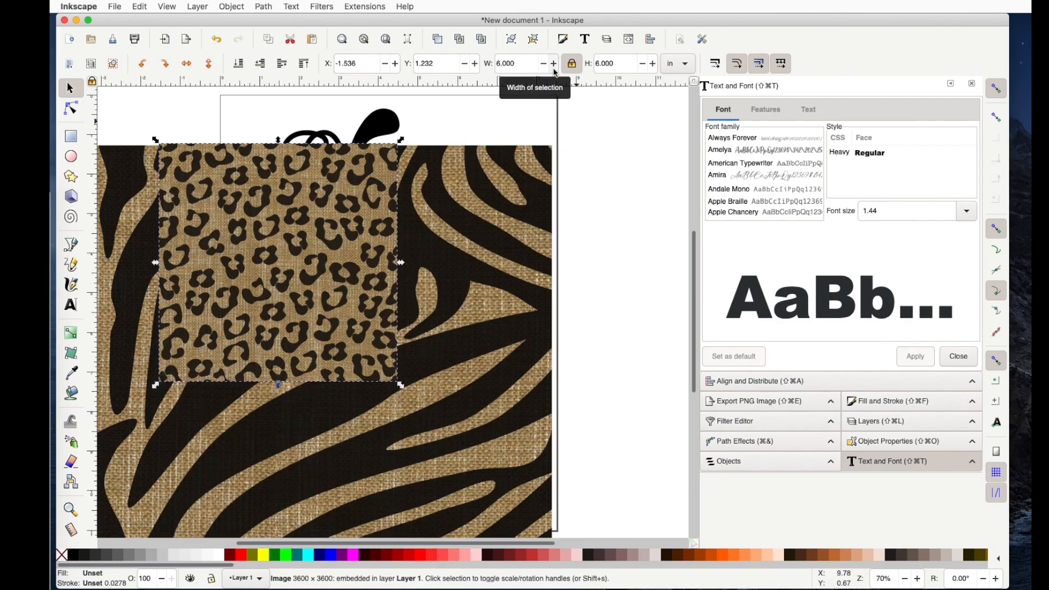
Scale the zebra-print image proportionally to 6 in wide, matching the leopard-print image
click(453, 256)
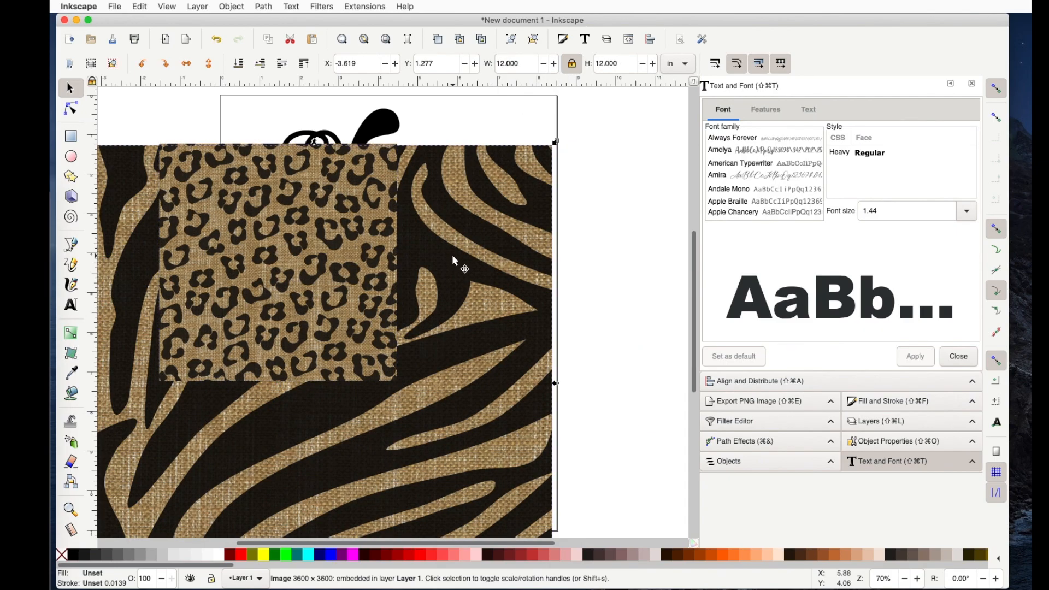
click(526, 63)
key(Tab)
Arrange the zebra-print and leopard-print images side by side below the pumpkin
drag(369, 291, 650, 406)
drag(277, 356, 378, 571)
drag(552, 374, 546, 517)
drag(465, 267, 466, 267)
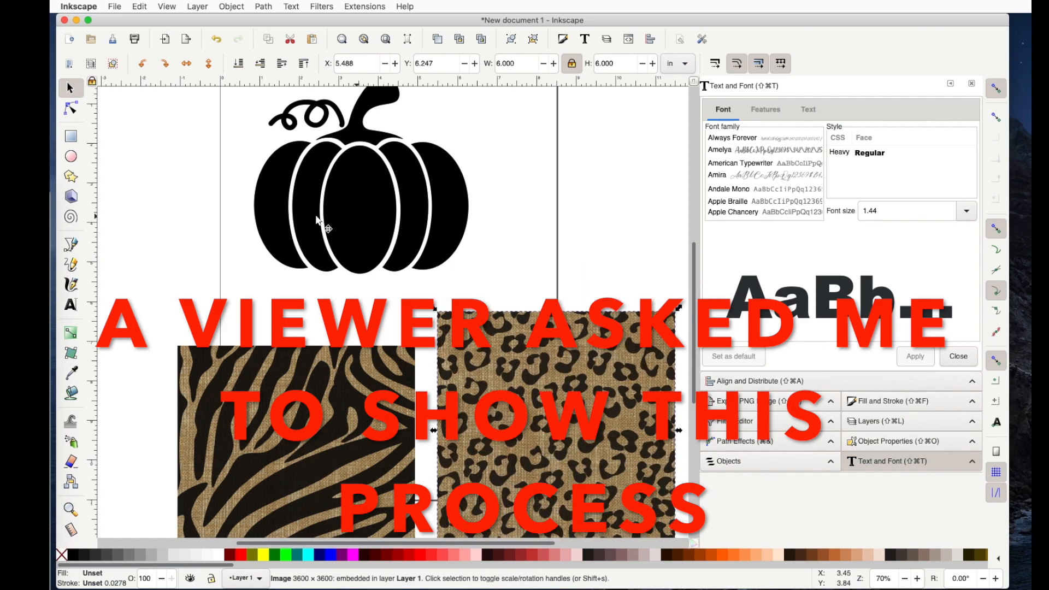
Ungroup the pumpkin, break it apart into separate paths and deselect the pieces
scroll(337, 205, up, 3)
scroll(337, 205, right, 1)
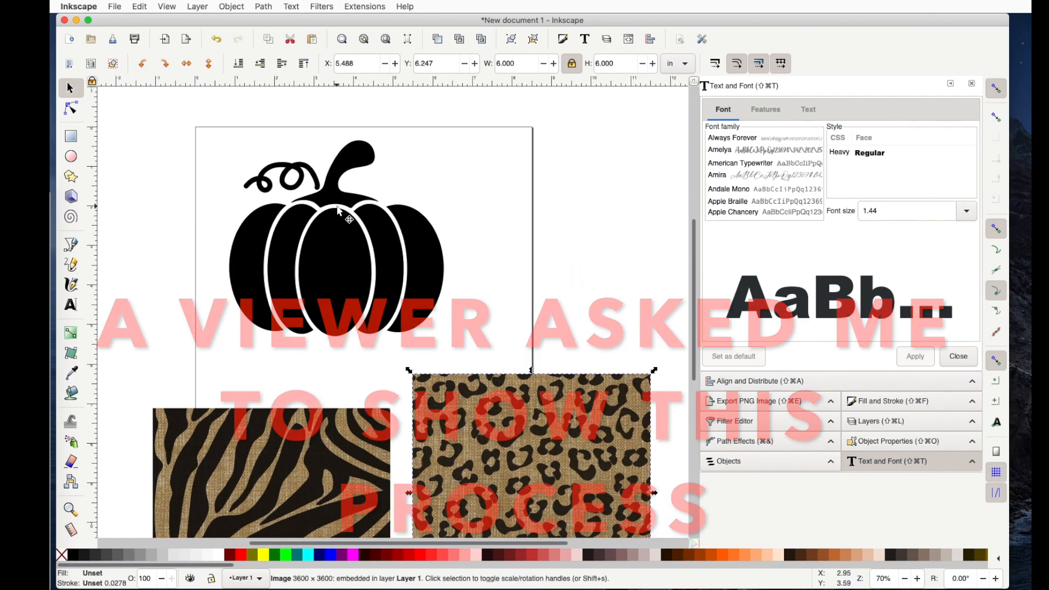
click(347, 288)
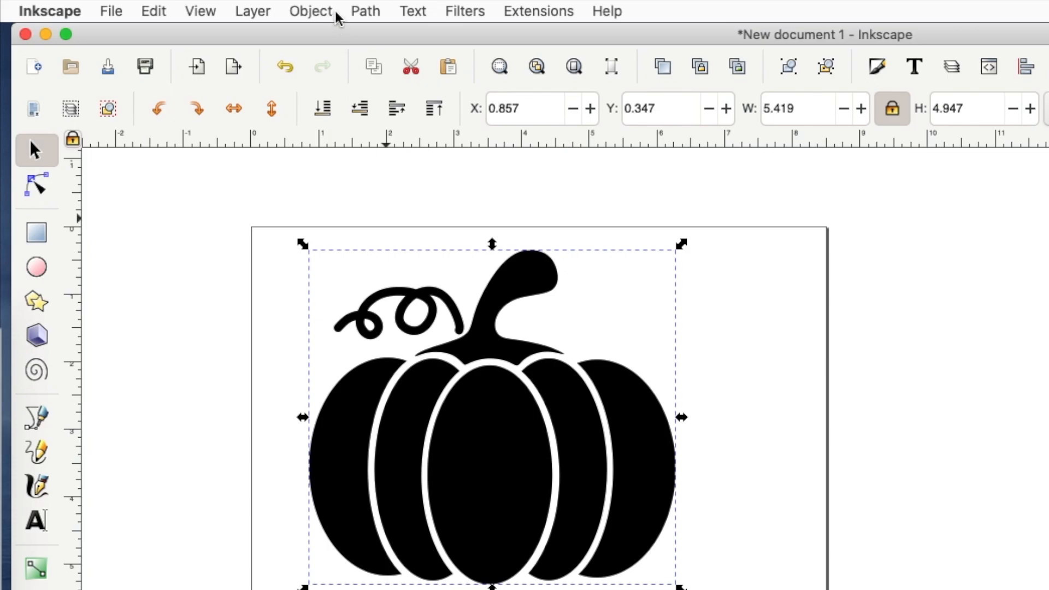
click(312, 12)
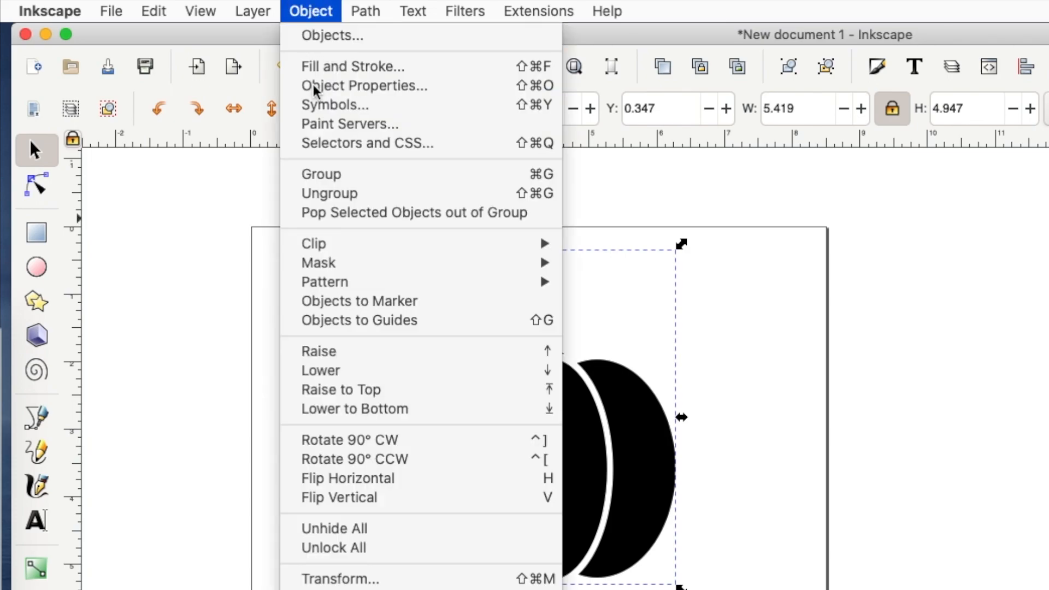
click(334, 195)
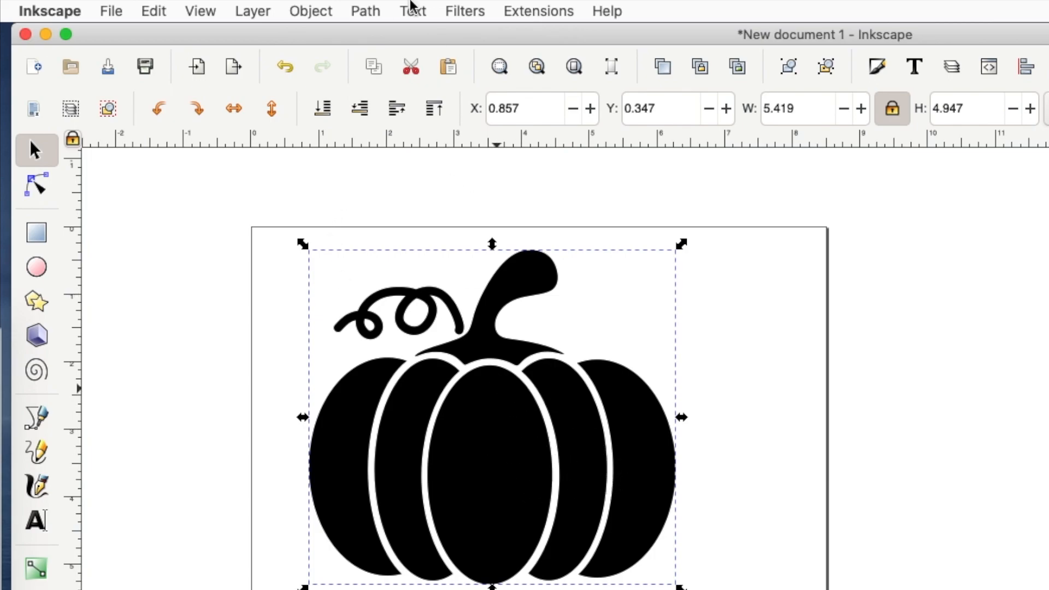
click(366, 12)
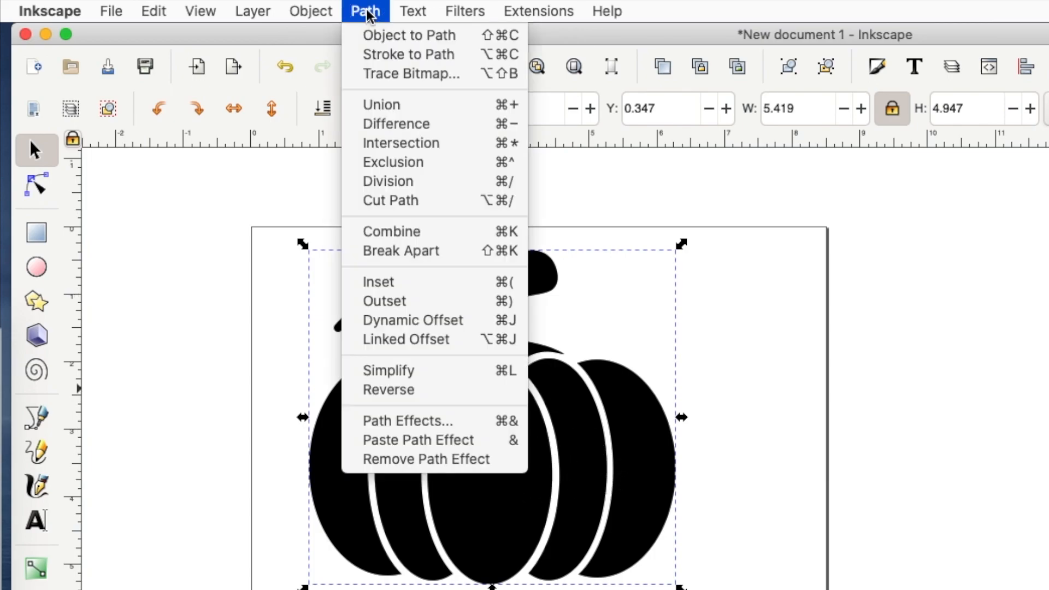
click(411, 251)
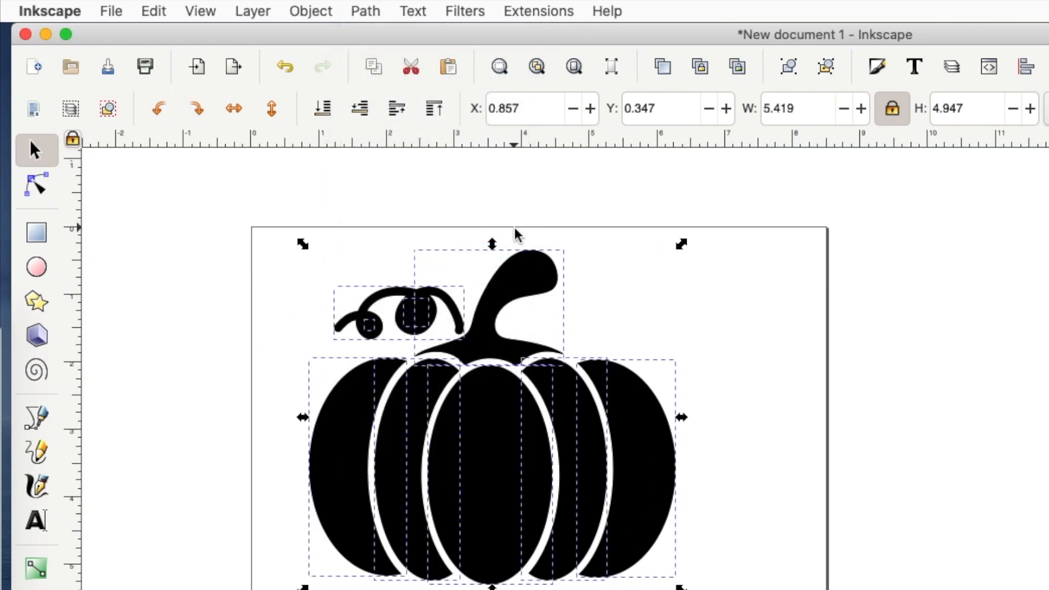
click(805, 428)
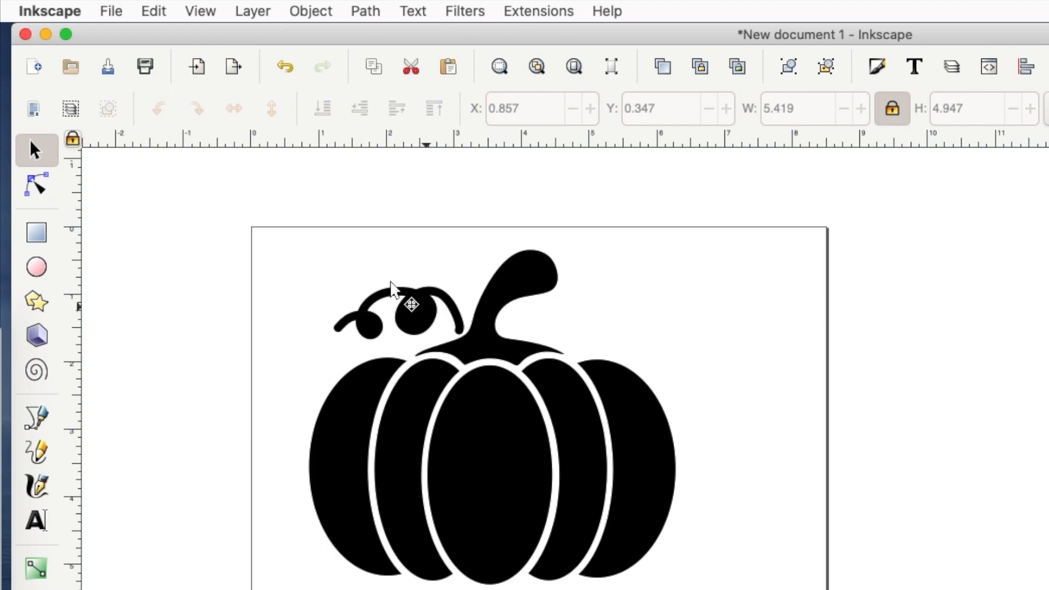
Combine the separated pieces of the curly vine into one path so its loops are open, and deselect it
drag(295, 263, 480, 358)
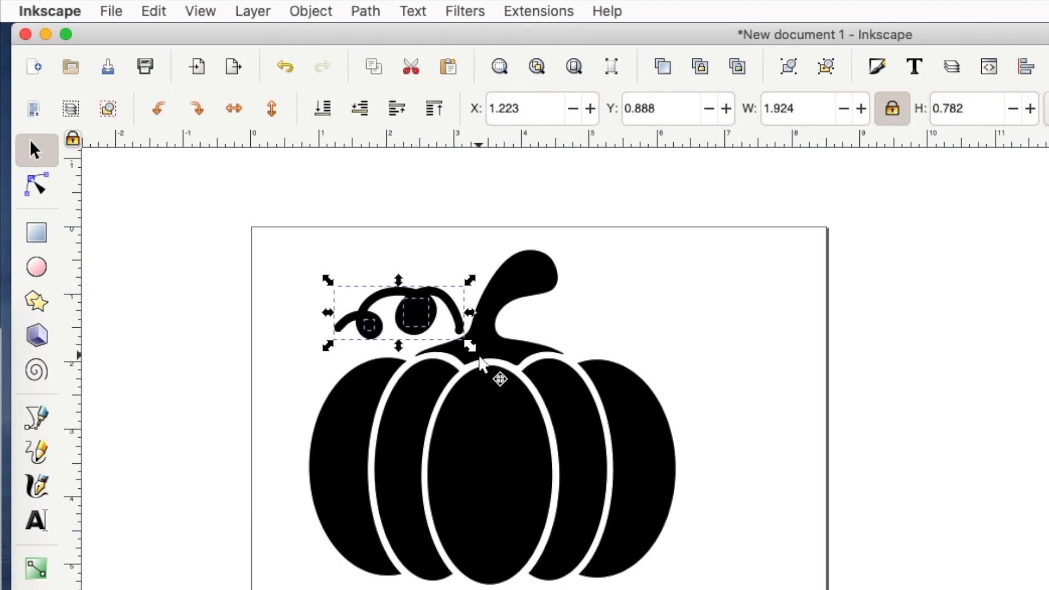
click(366, 12)
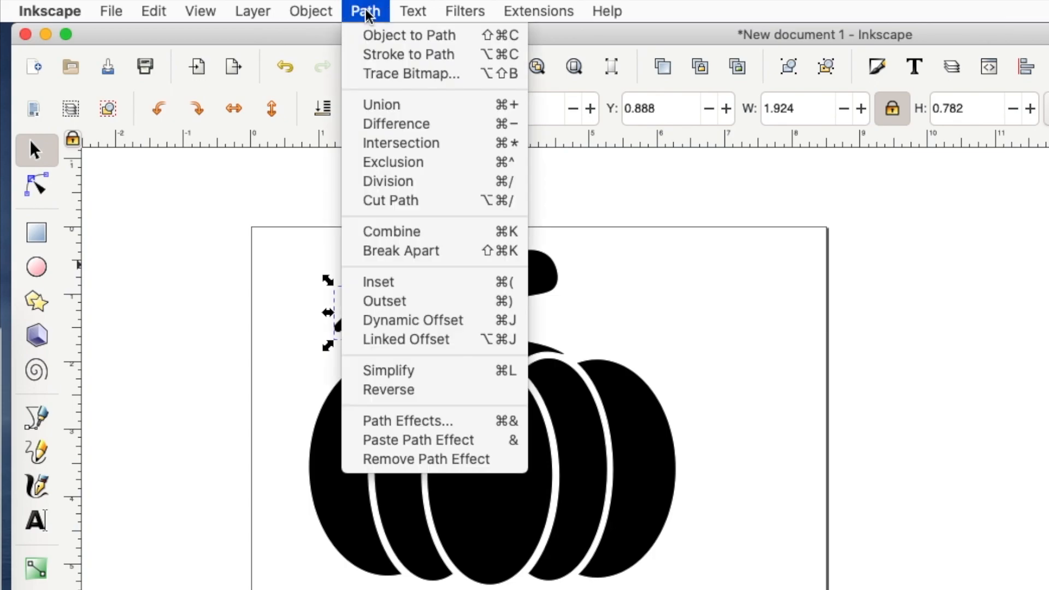
click(406, 239)
click(827, 439)
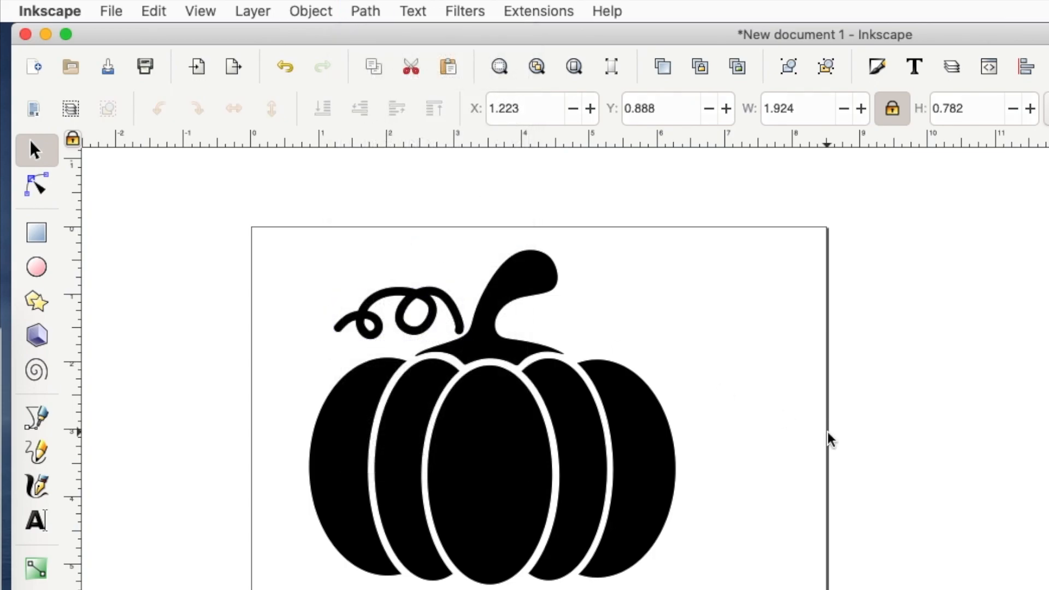
Select the pumpkin's center, inner right and outer right sections one at a time to check that they are separate pieces
click(508, 489)
click(590, 496)
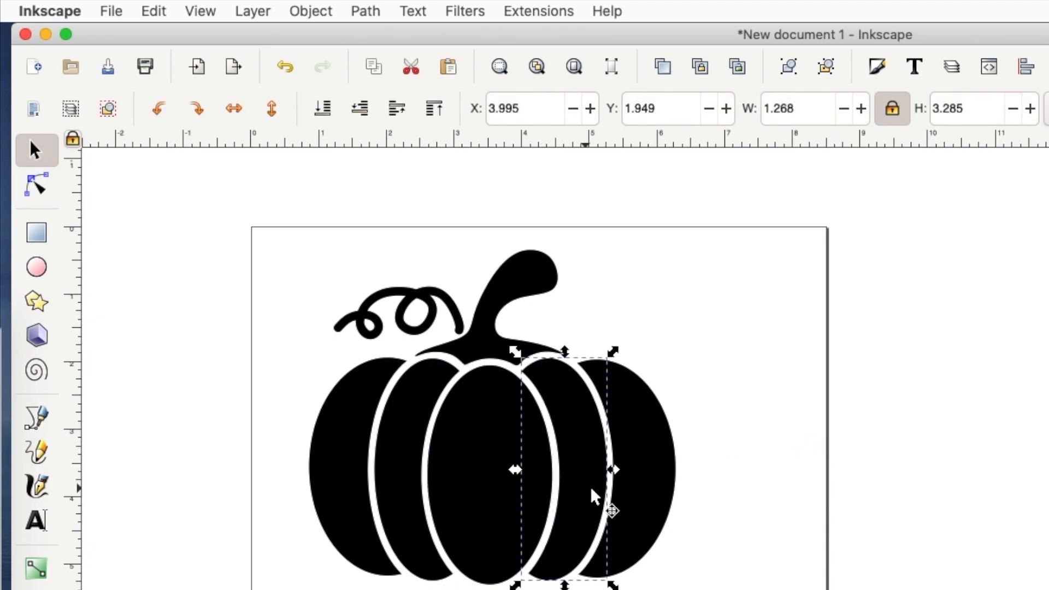
click(650, 499)
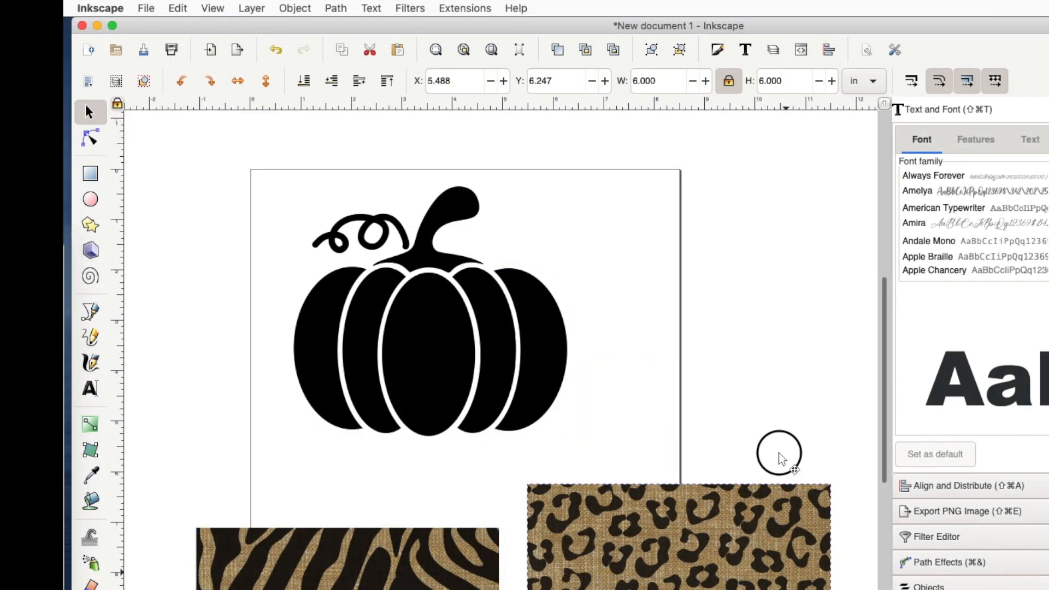
Move the leopard-print image over the pumpkin and lower it to the bottom of the stacking order
click(750, 377)
drag(750, 377, 545, 304)
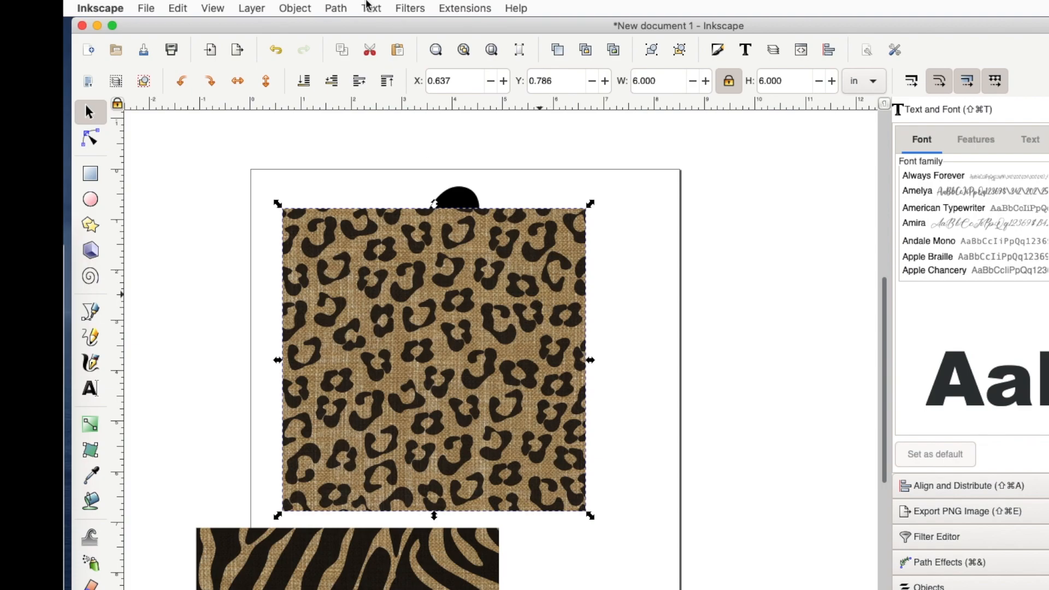
click(294, 8)
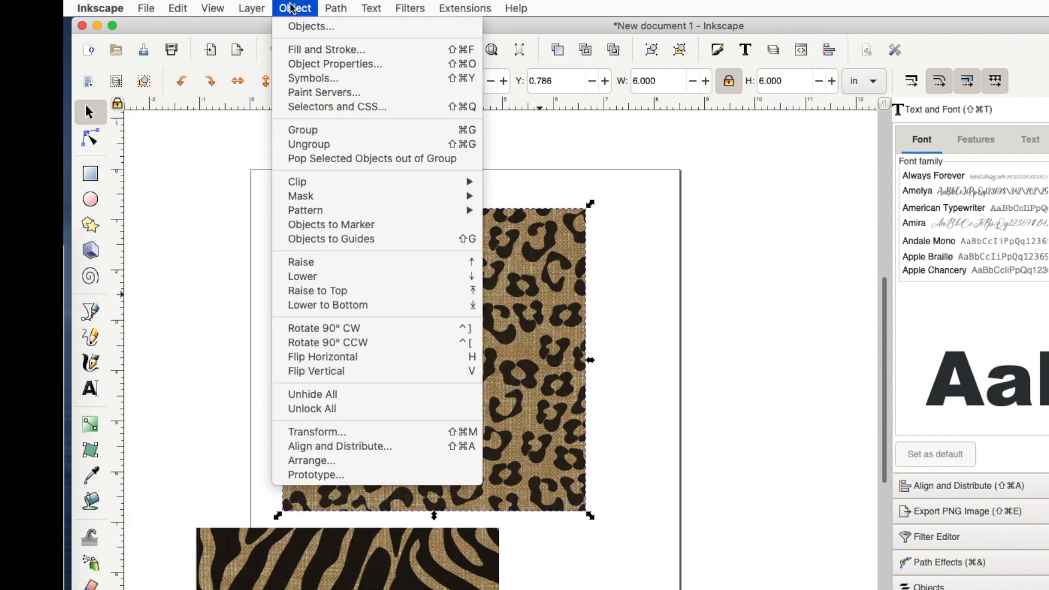
click(306, 307)
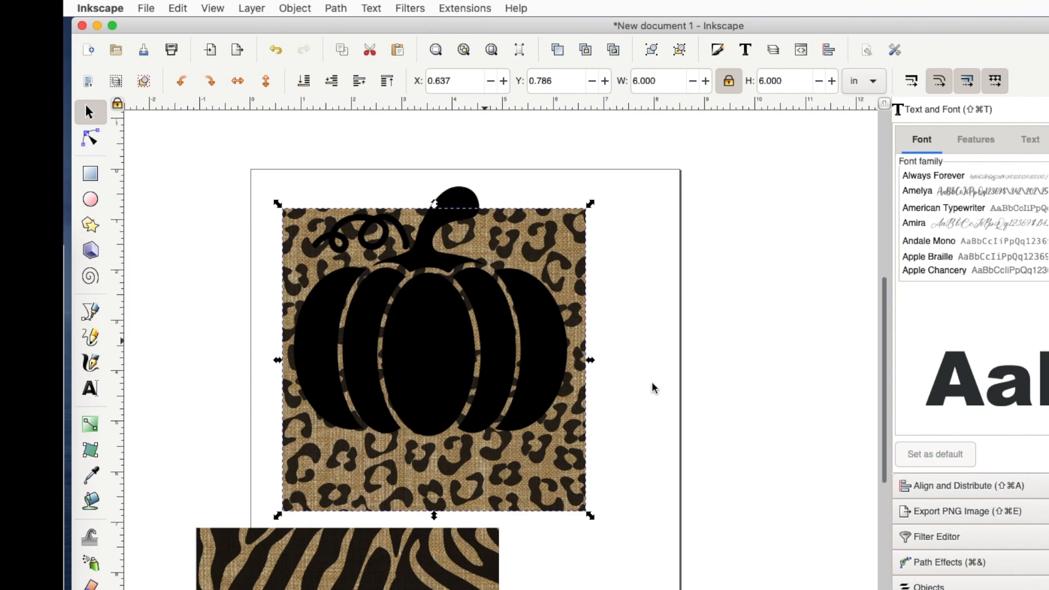
click(740, 398)
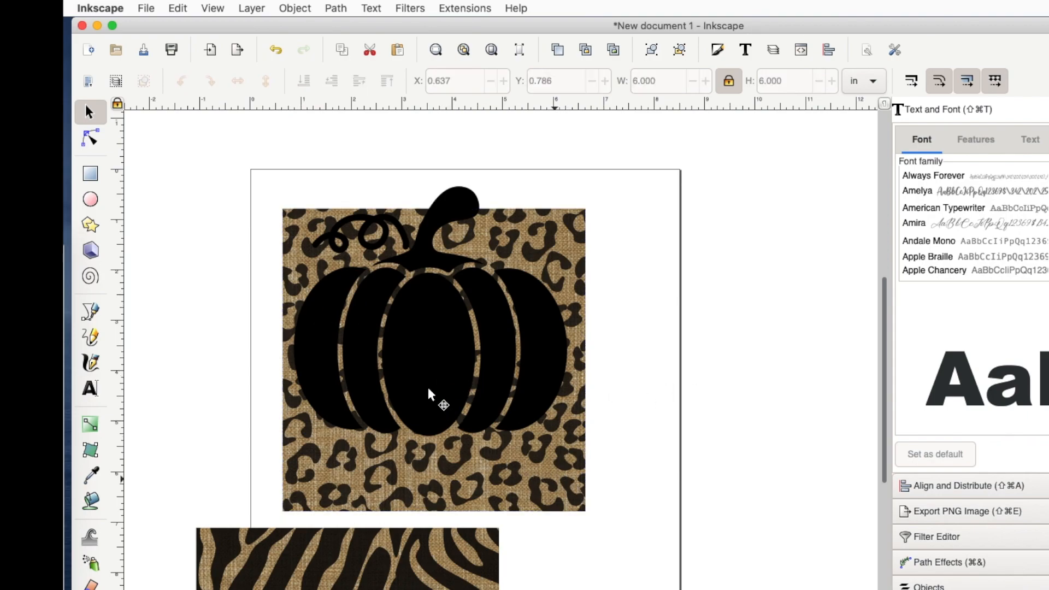
Try clipping the leopard-print image to the pumpkin's center section alone, and undo that clip
click(425, 371)
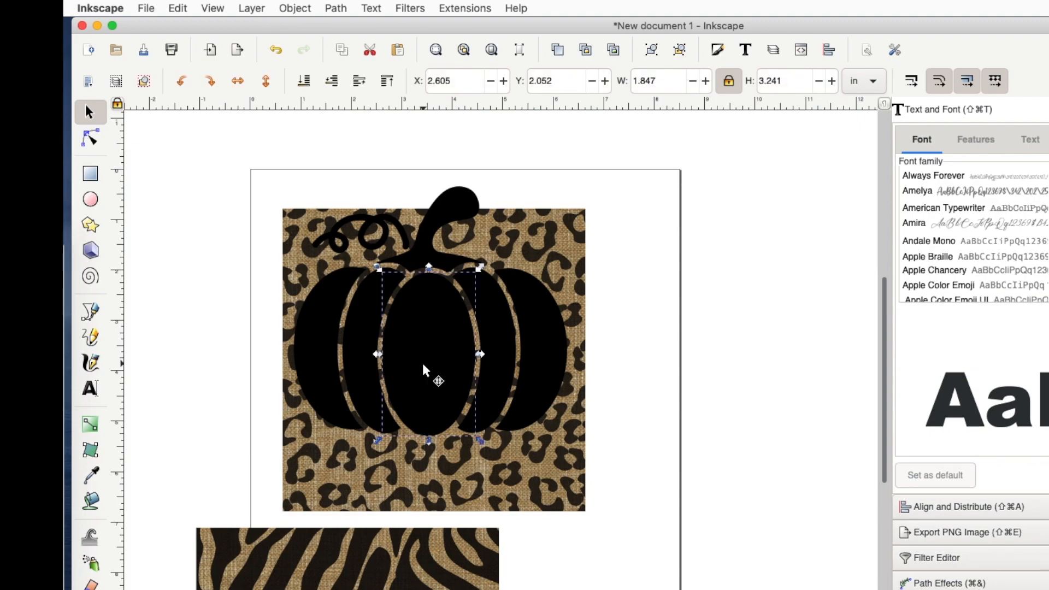
click(538, 239)
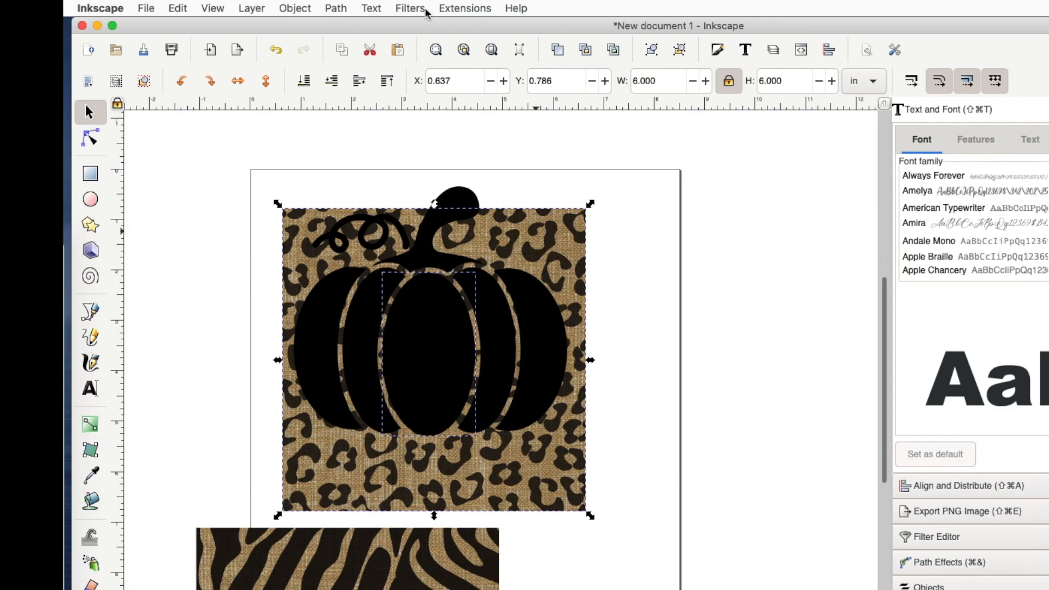
click(294, 8)
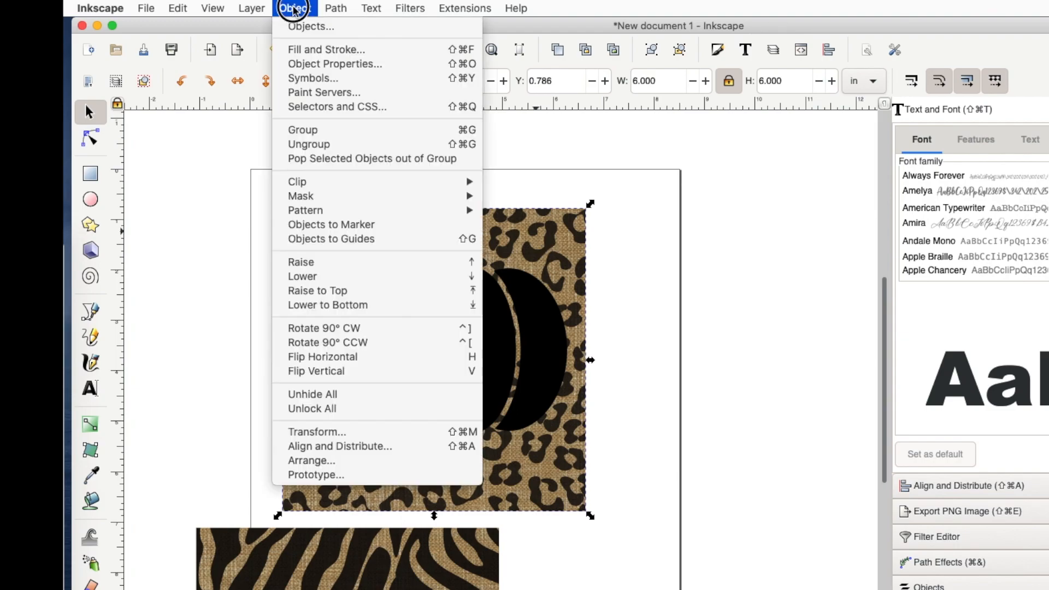
mouse_move(291, 185)
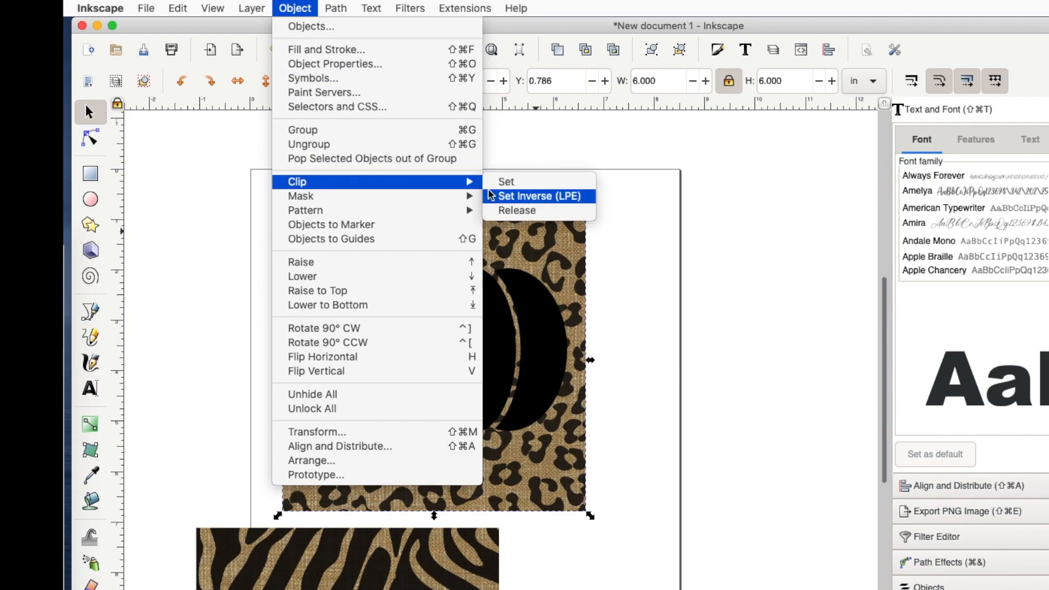
click(518, 182)
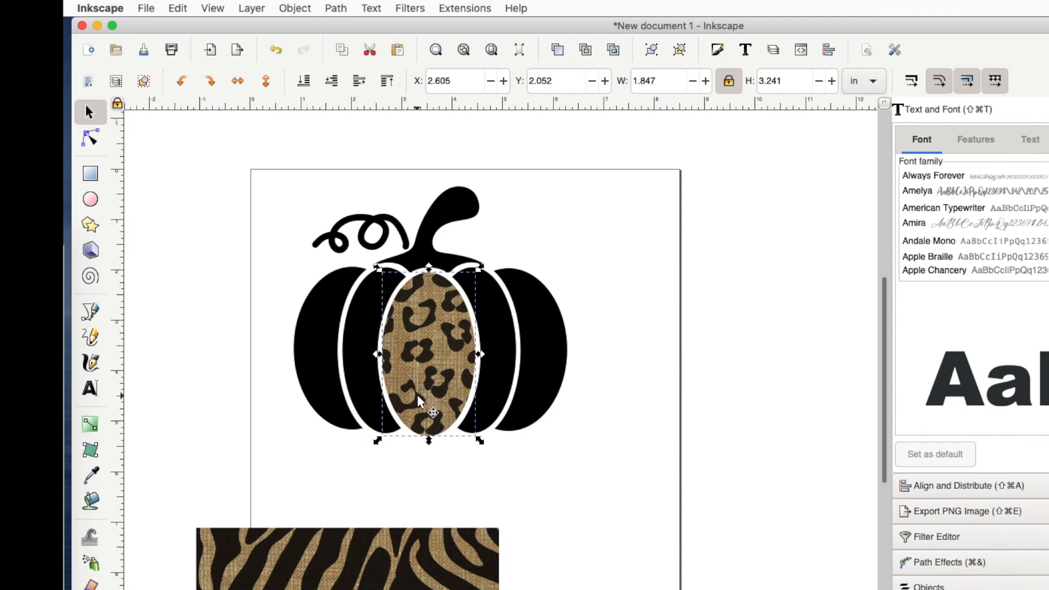
click(278, 51)
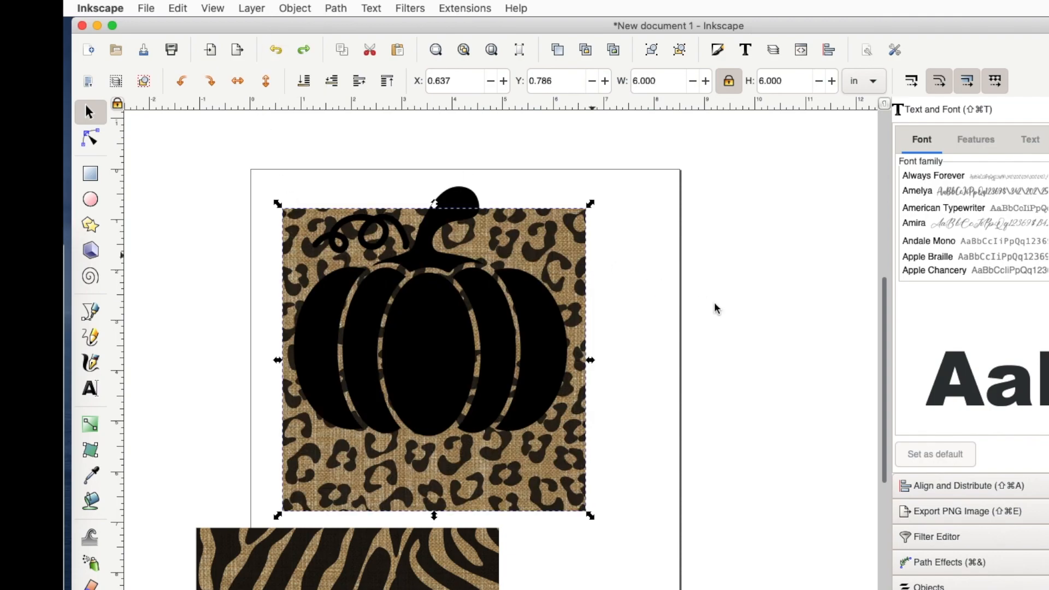
click(782, 318)
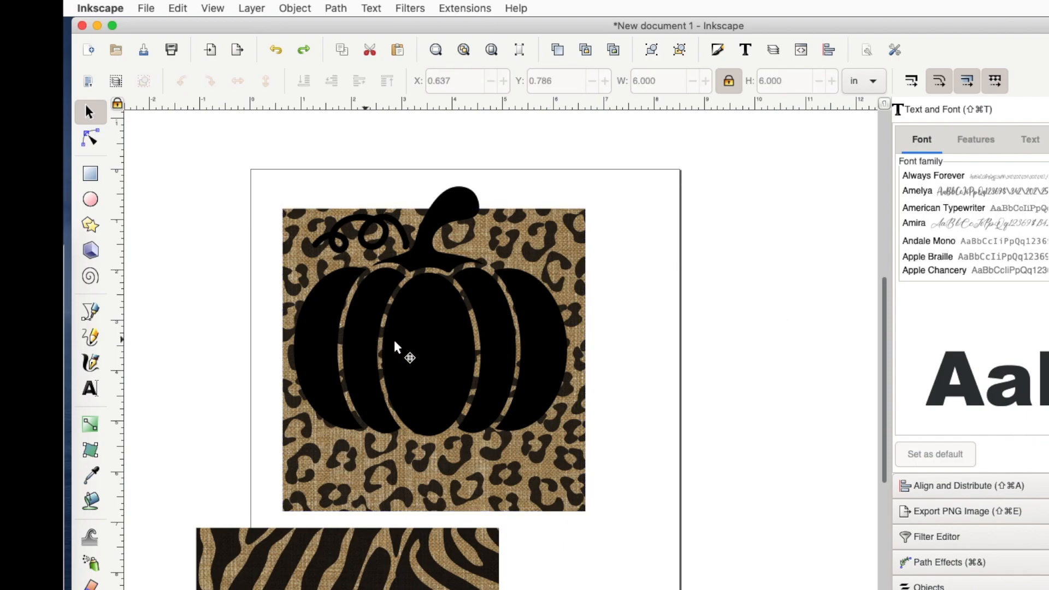
Group the pumpkin's center section with its two outermost sections
click(425, 358)
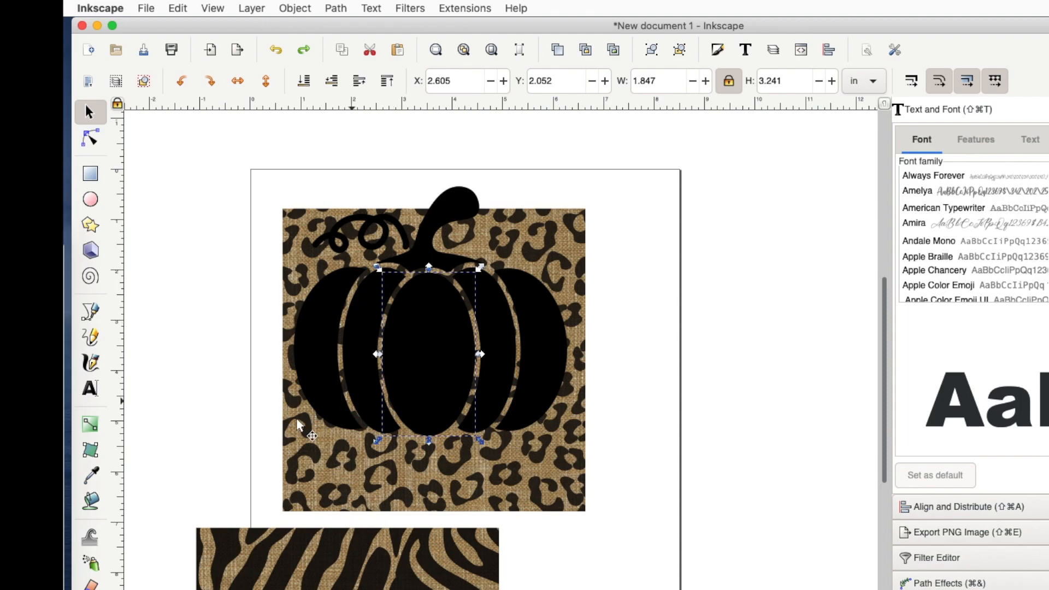
shift+click(331, 397)
shift+click(551, 358)
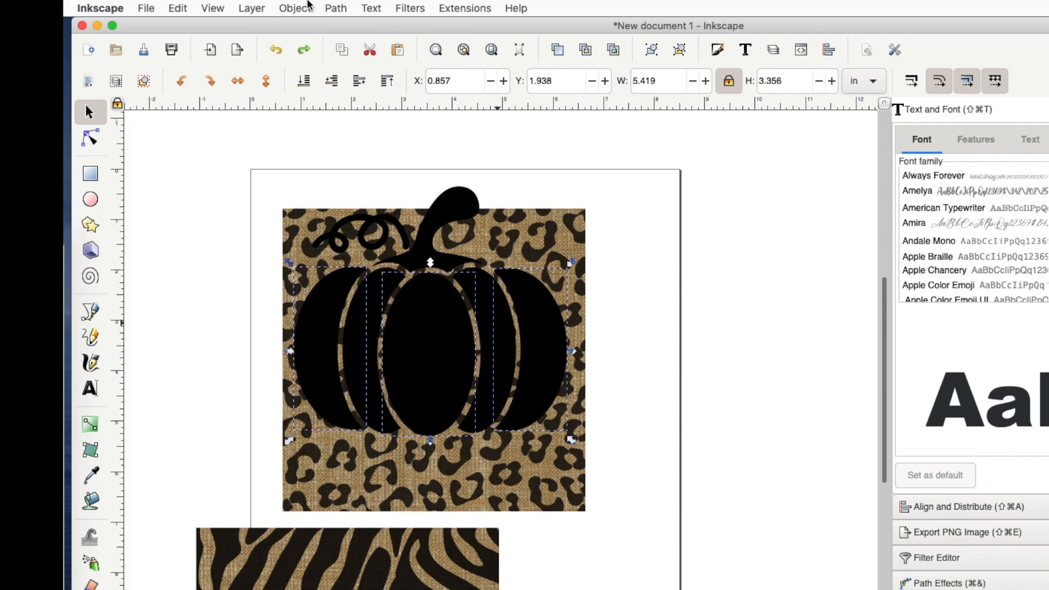
click(295, 7)
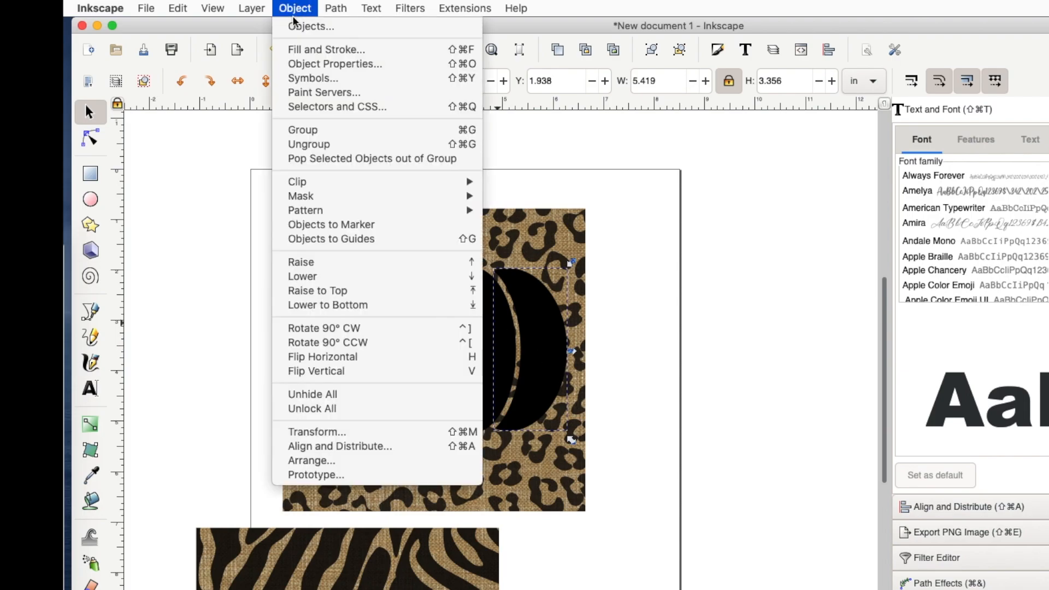
click(303, 130)
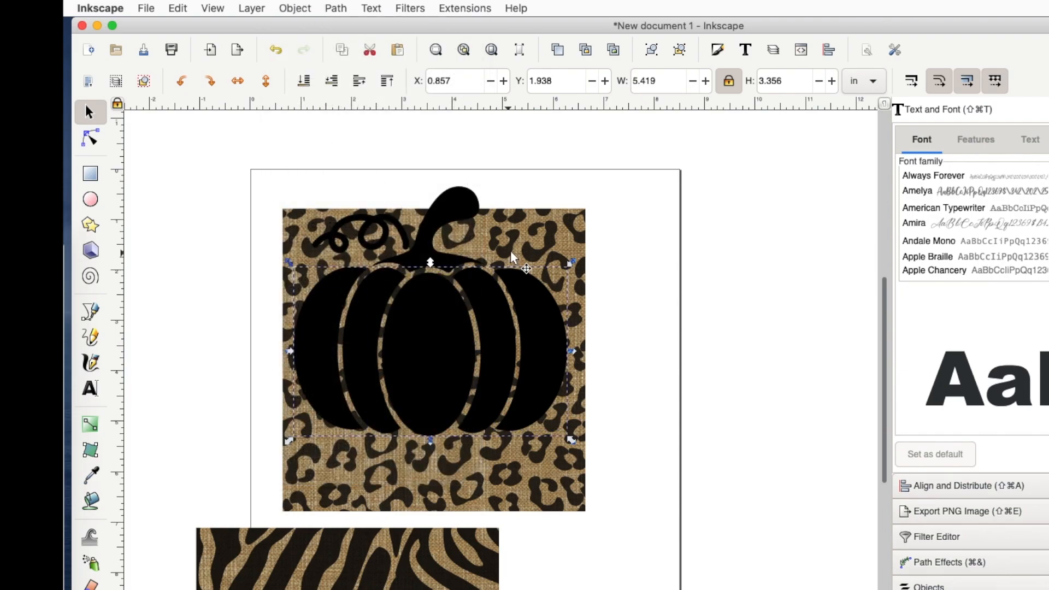
Clip the leopard-print image to the group of center and outermost pumpkin sections
click(534, 243)
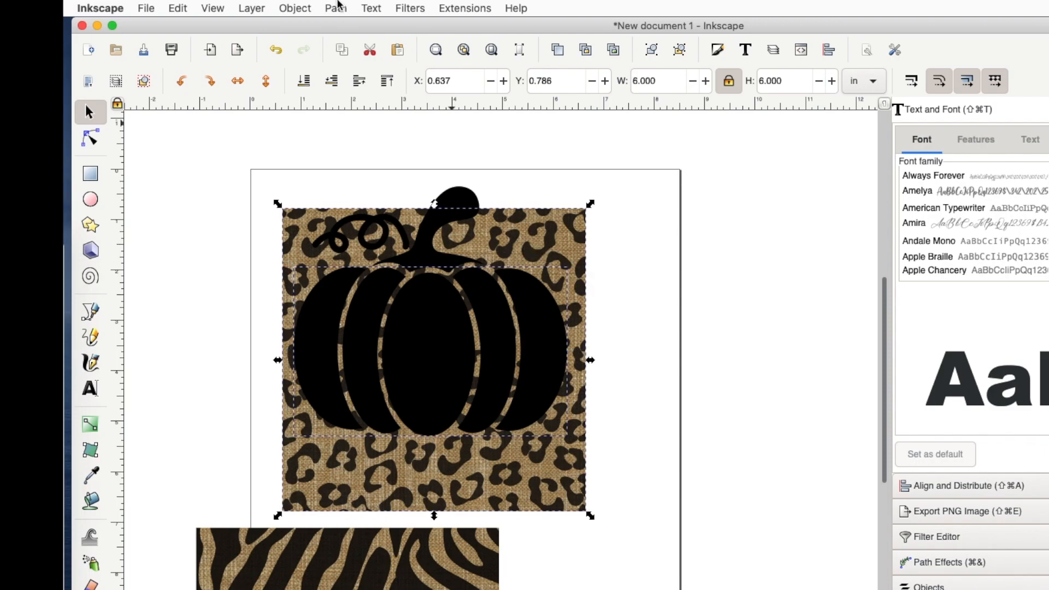
click(295, 8)
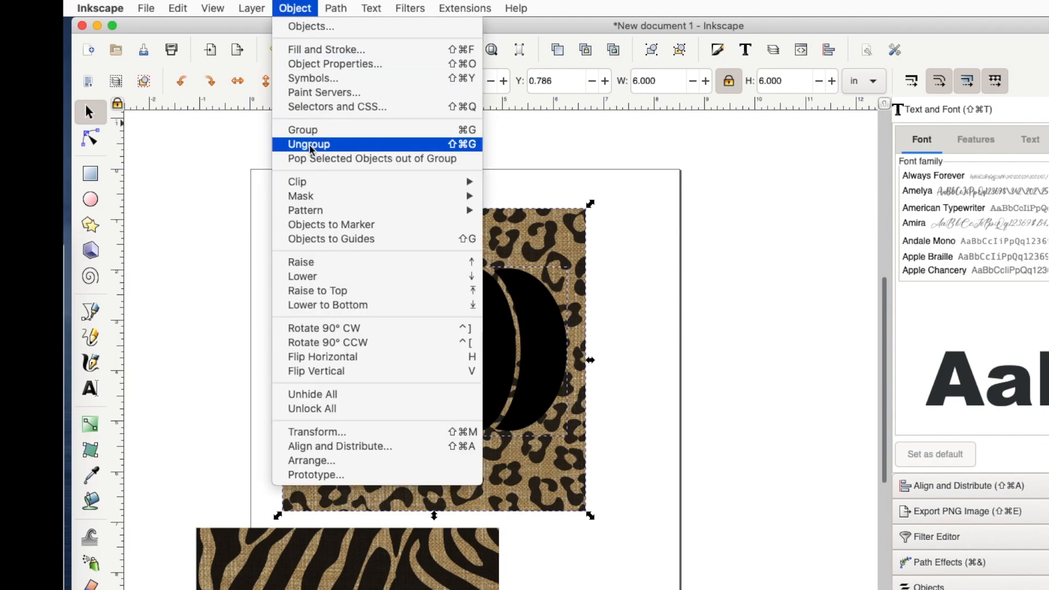
mouse_move(316, 184)
click(517, 184)
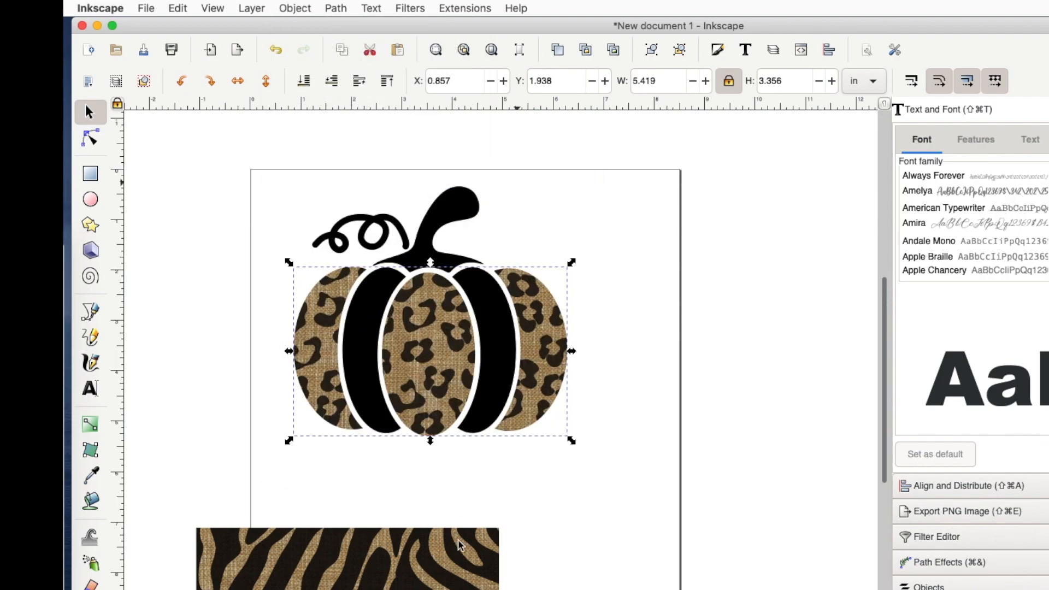
Move the zebra-print image over the pumpkin, lower it to the bottom of the stacking order and deselect it
click(460, 571)
drag(529, 489, 530, 305)
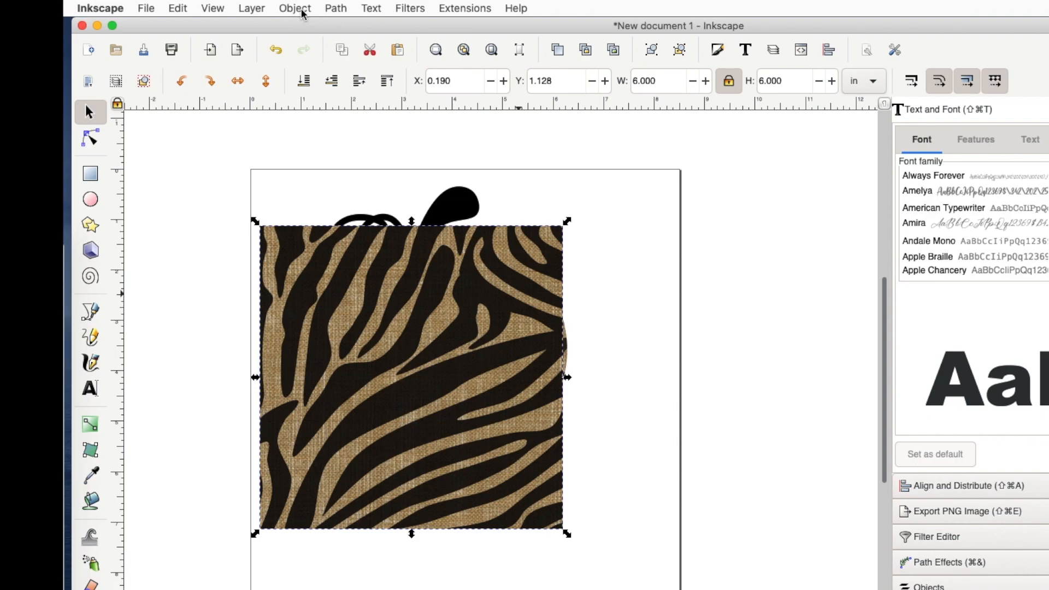
click(302, 11)
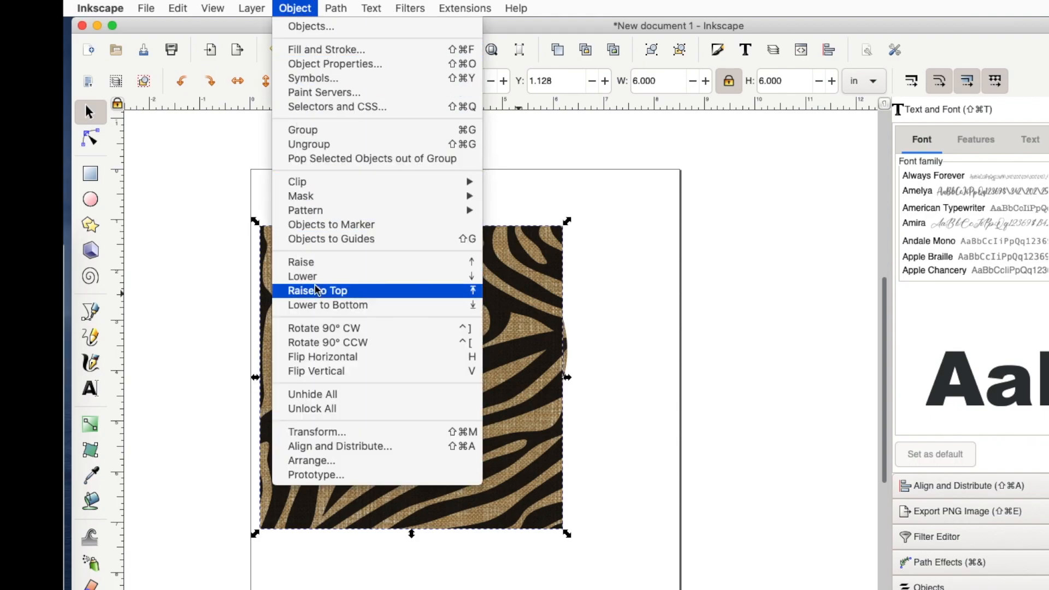
click(322, 306)
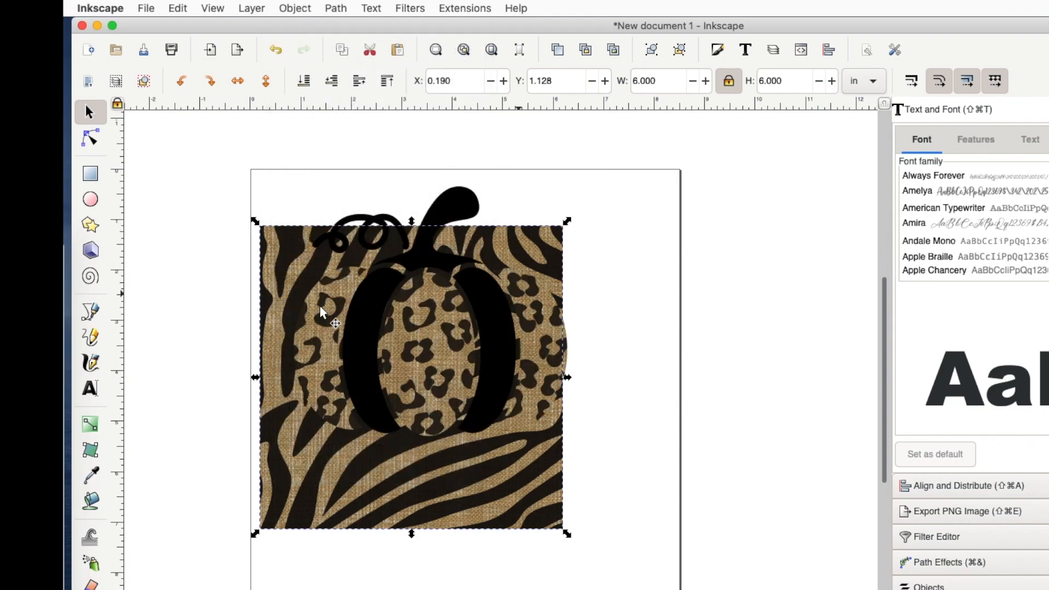
click(671, 323)
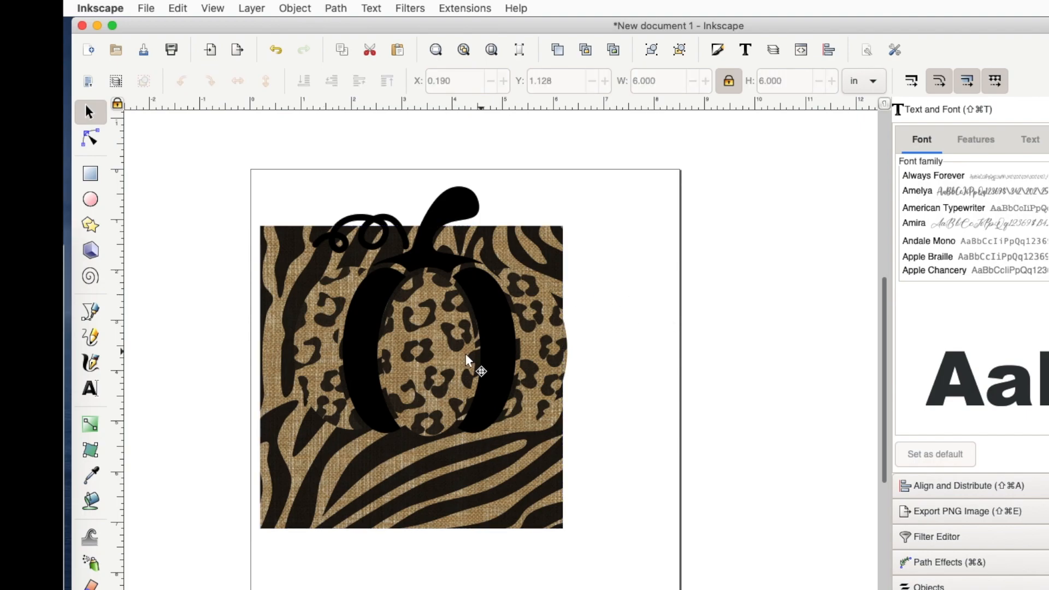
Group the two remaining black inner sections of the pumpkin
click(362, 388)
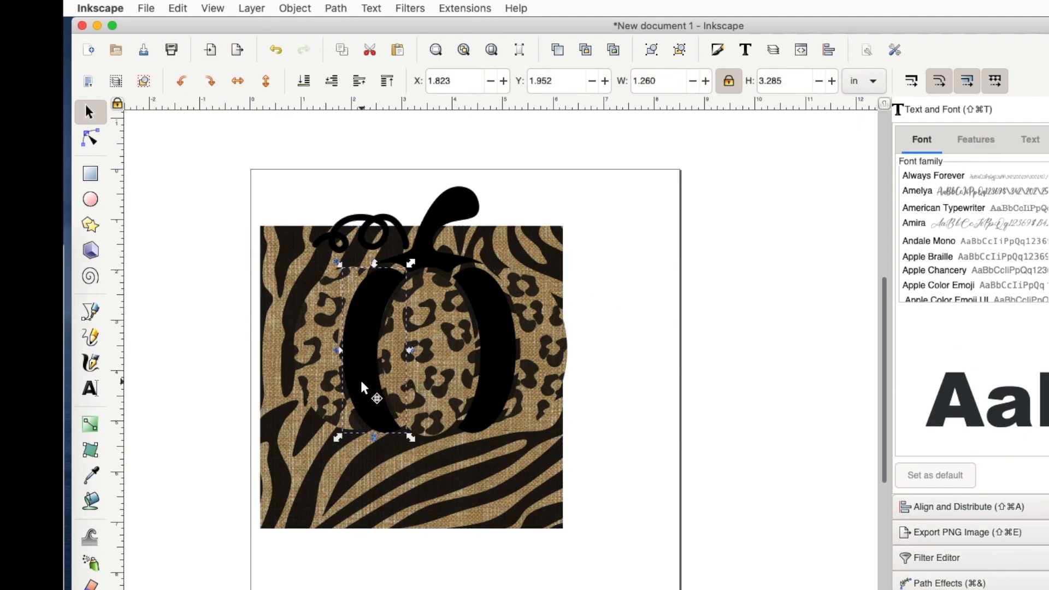
shift+click(496, 370)
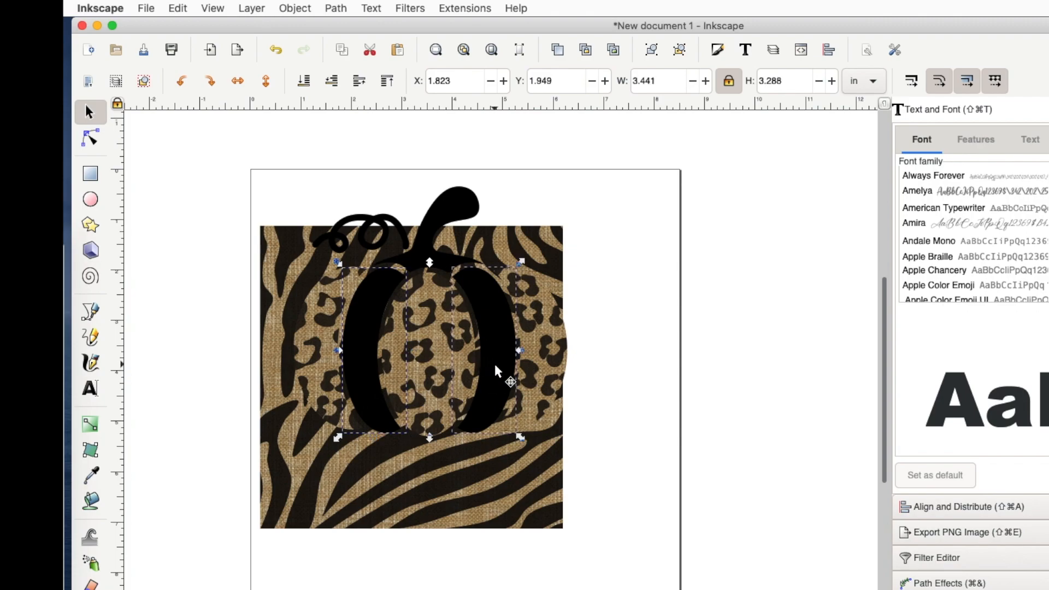
click(302, 9)
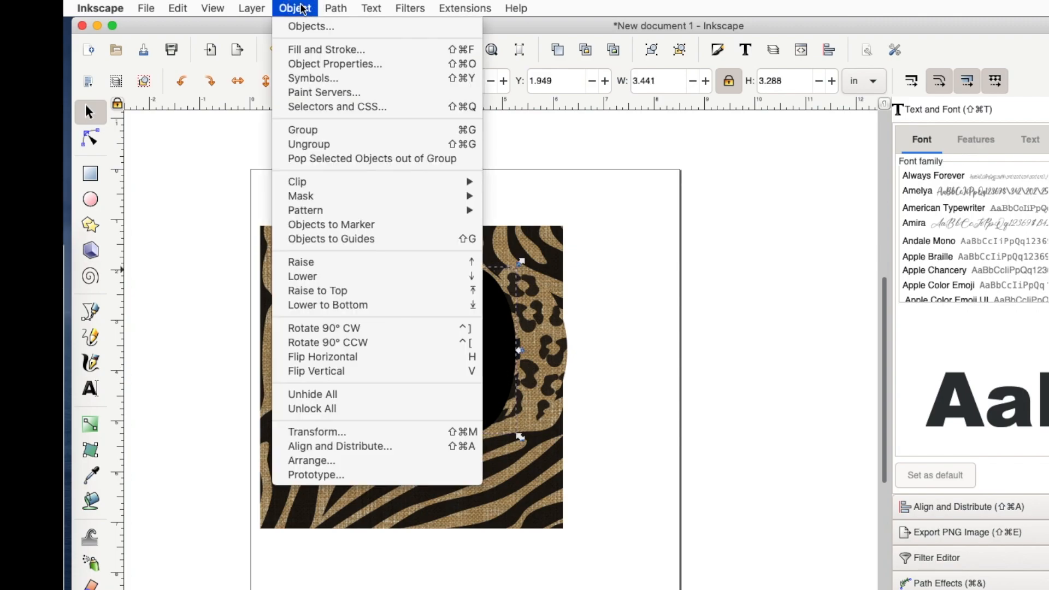
click(303, 131)
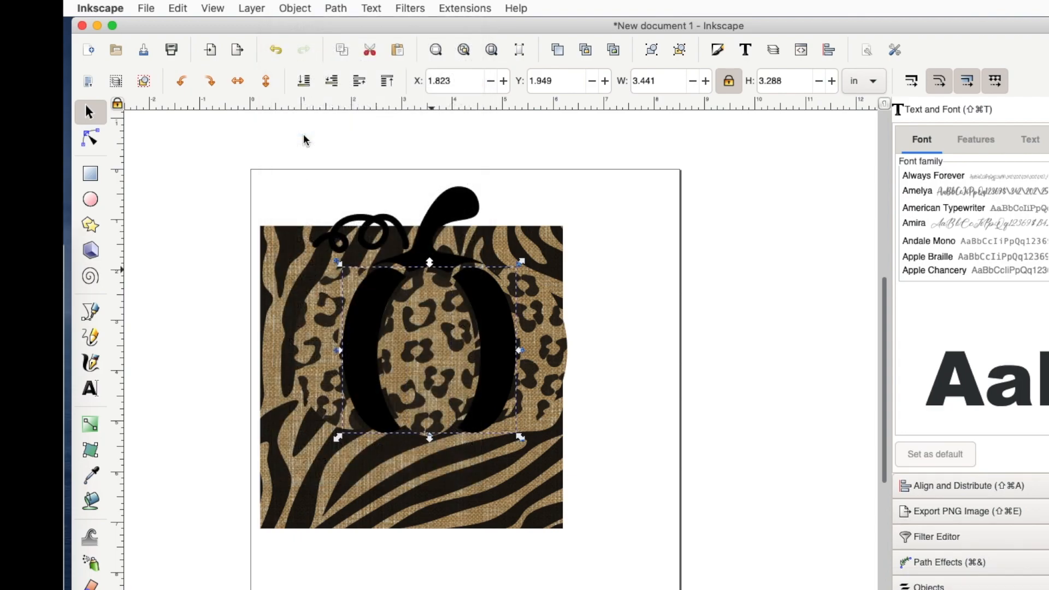
Clip the zebra-print image to the group of two inner pumpkin sections
click(530, 243)
click(295, 9)
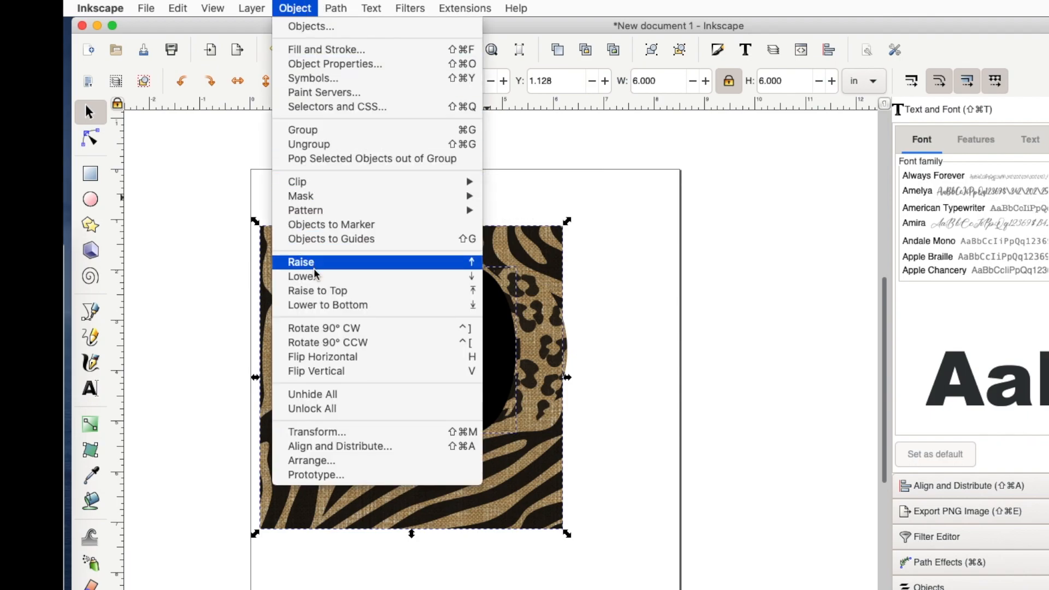
mouse_move(312, 187)
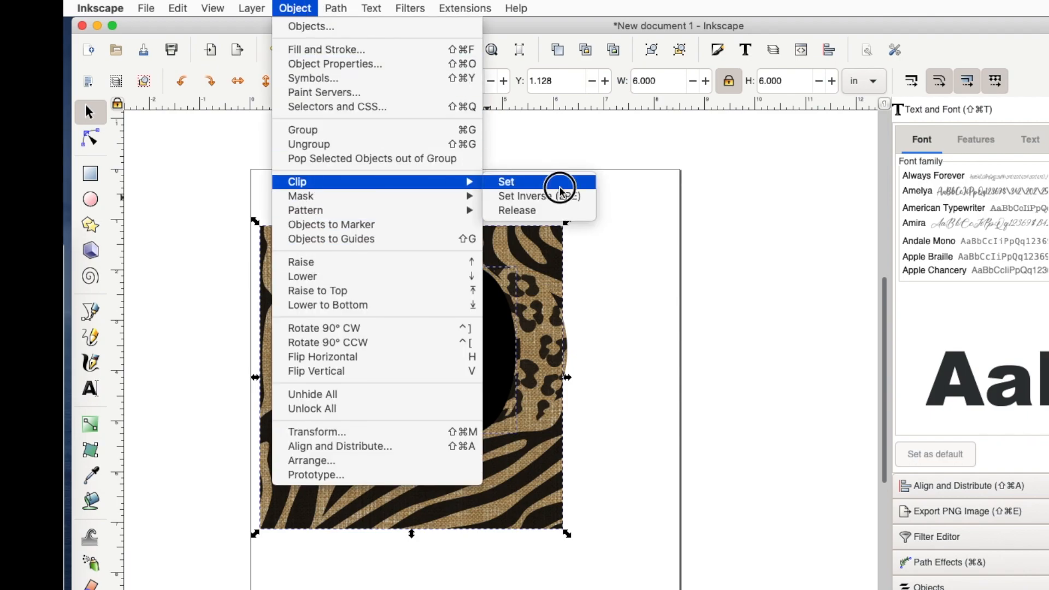
click(560, 181)
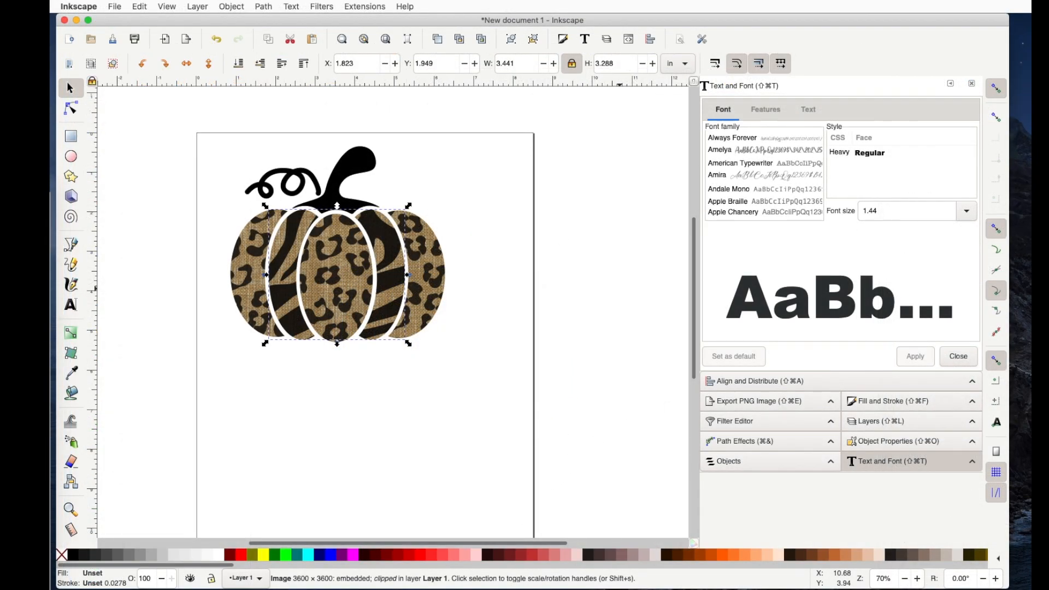
Import another copy of the black pumpkin SVG into the document
drag(1020, 290, 267, 452)
click(663, 360)
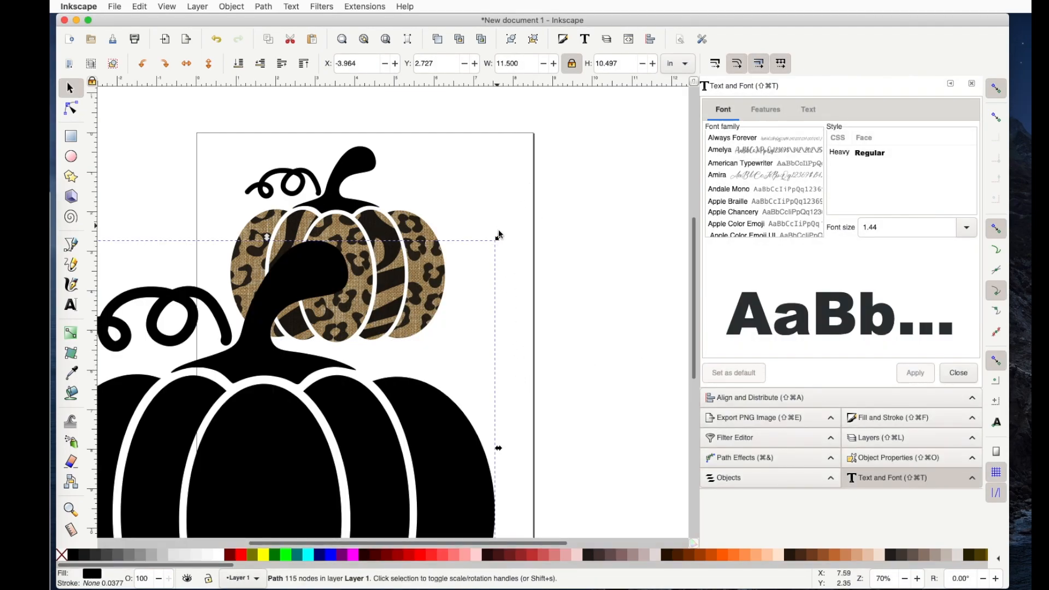
Shrink the second black pumpkin to about 6.25 in wide below the patterned pumpkin, and delete it
drag(497, 236, 290, 427)
drag(194, 504, 364, 426)
scroll(364, 426, down, 2)
scroll(364, 427, left, 3)
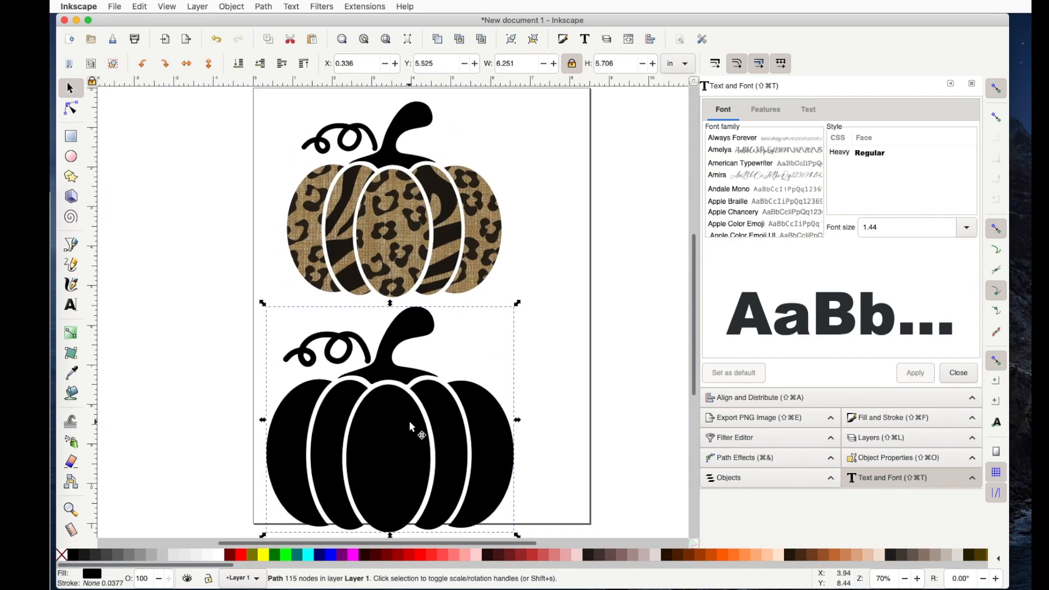
key(Delete)
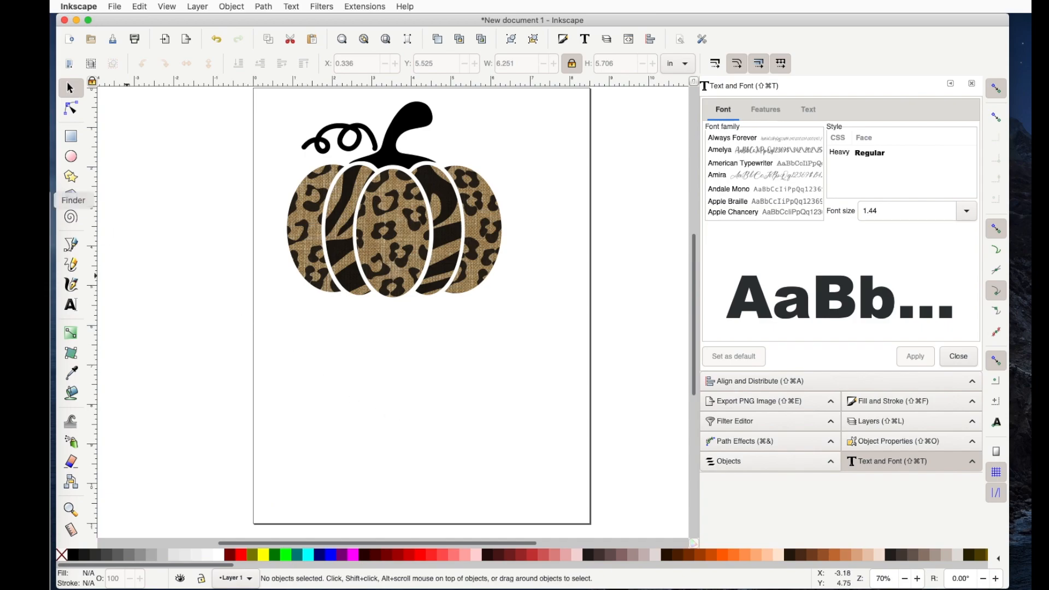
Add the text "thankful" in the empty area below the patterned pumpkin
click(71, 305)
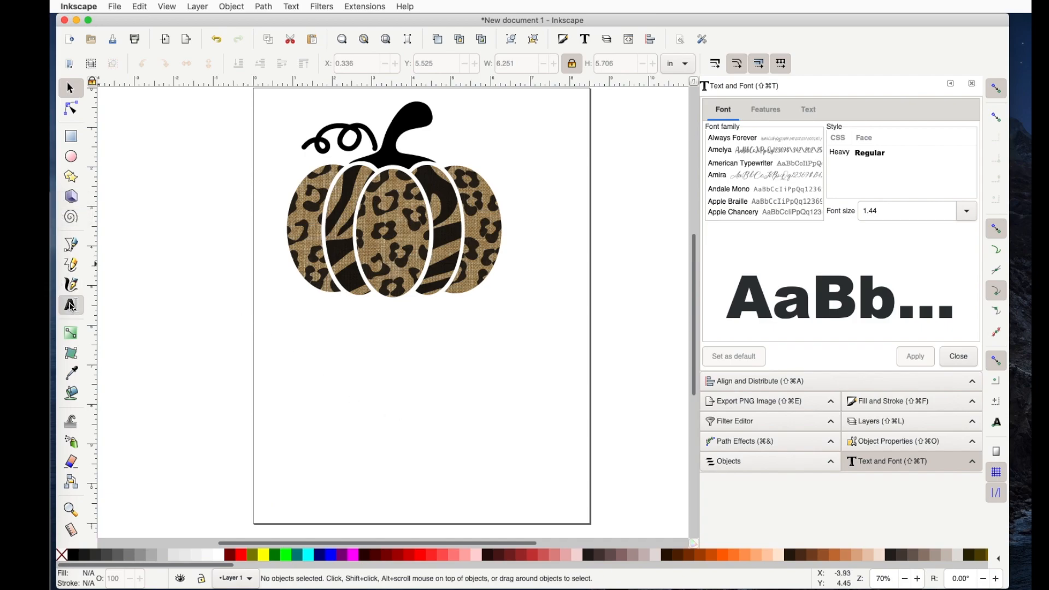
click(341, 405)
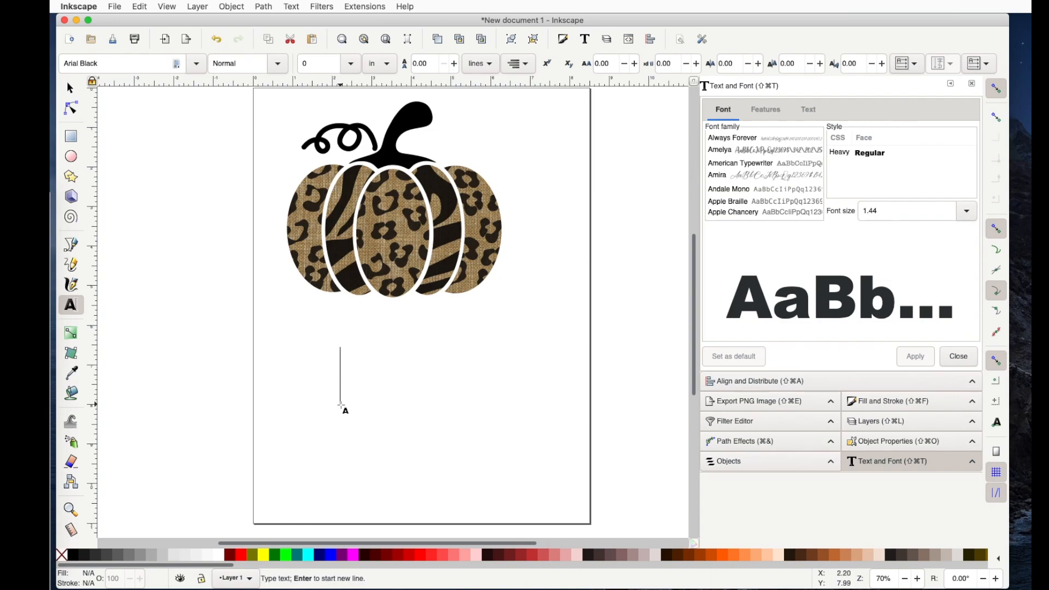
text(thank)
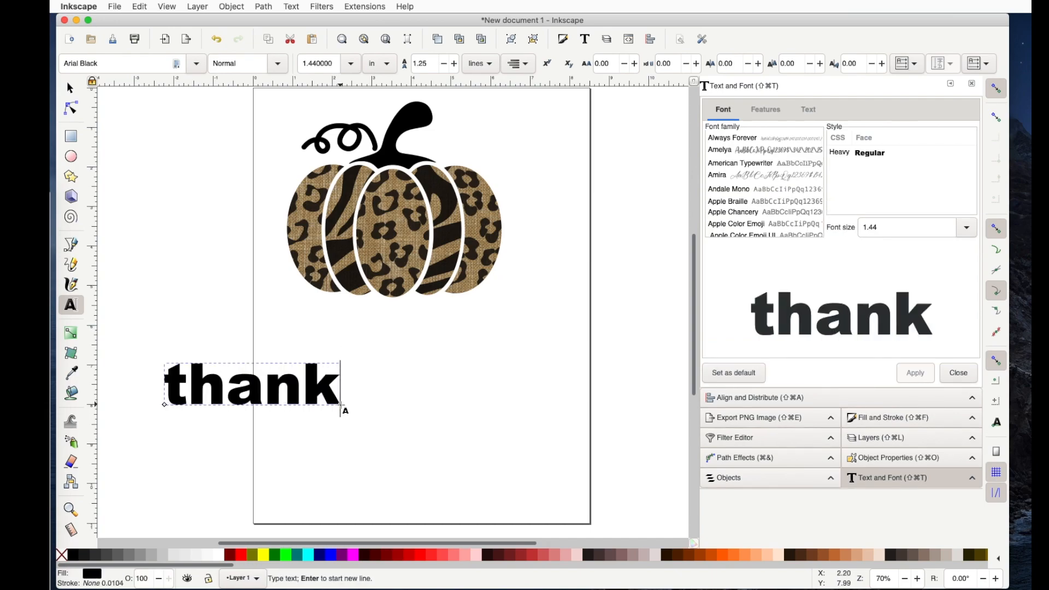
text(ful)
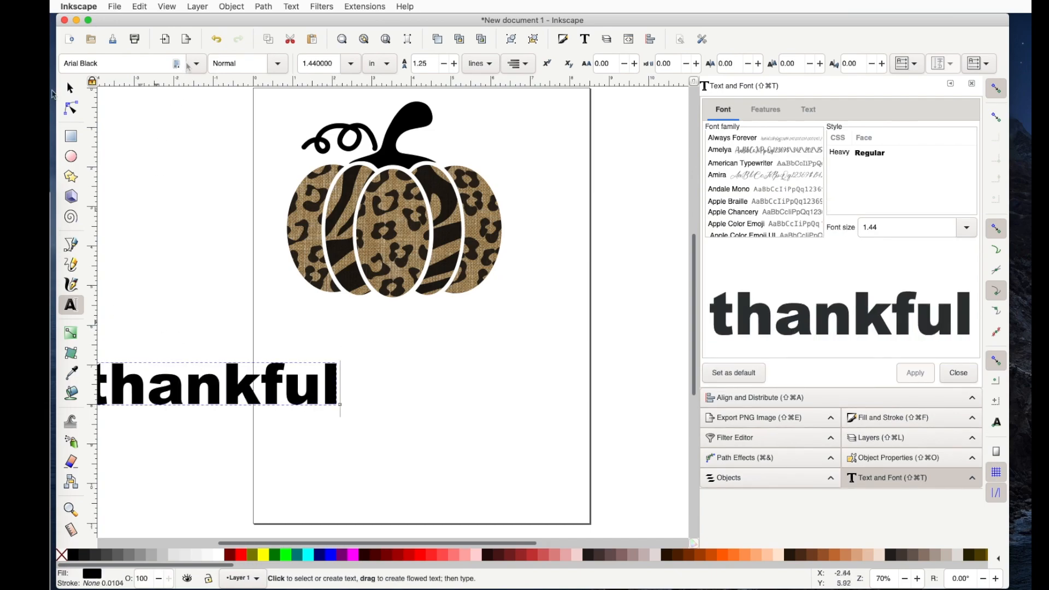
Set the text's font to bastian and fit it below the pumpkin at about 7.63 in wide
click(196, 64)
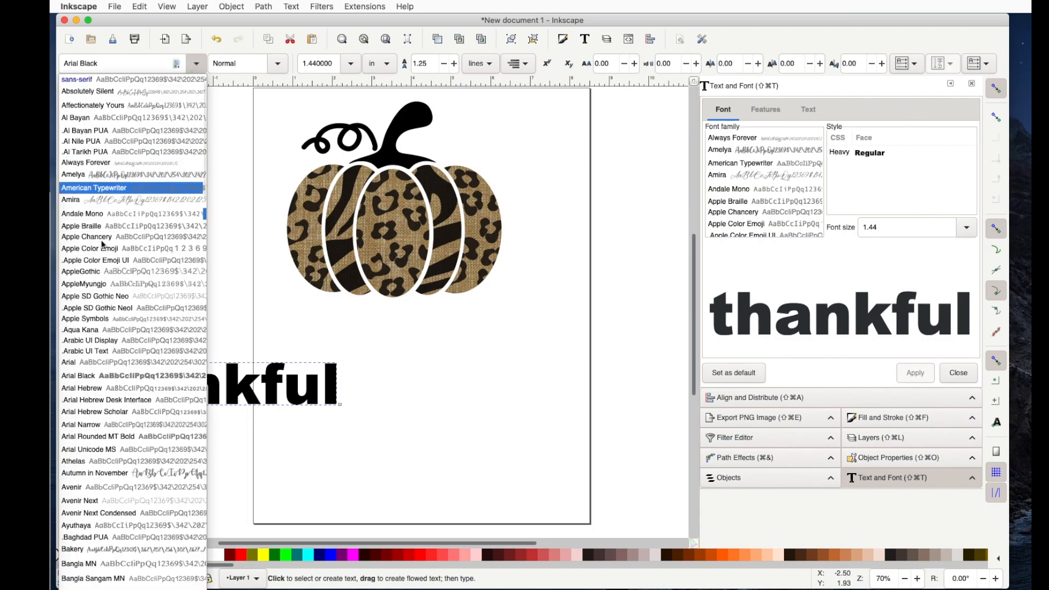
scroll(100, 264, up, 3)
scroll(100, 263, down, 5)
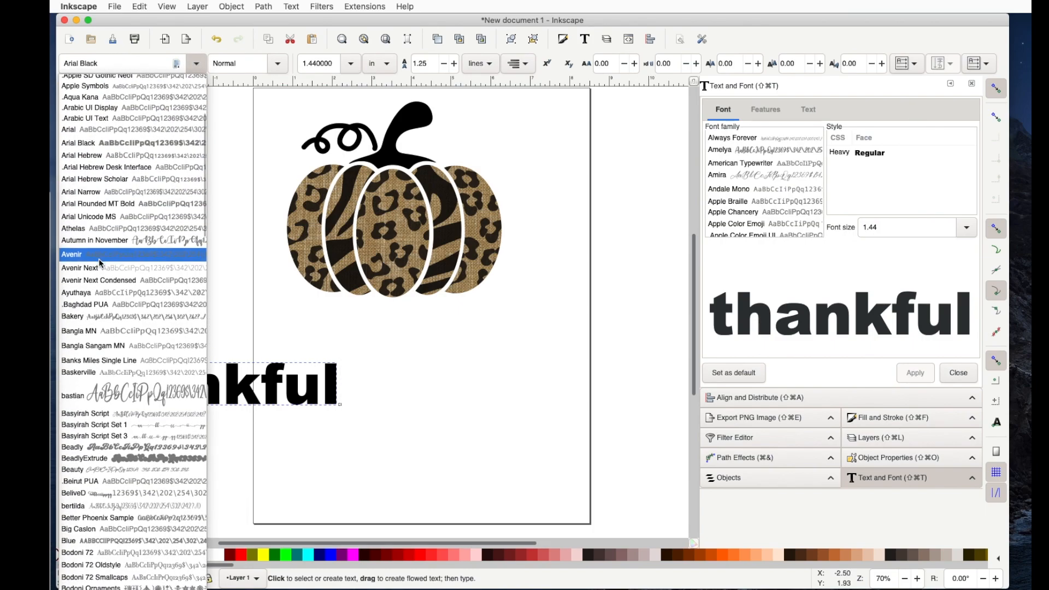
click(111, 394)
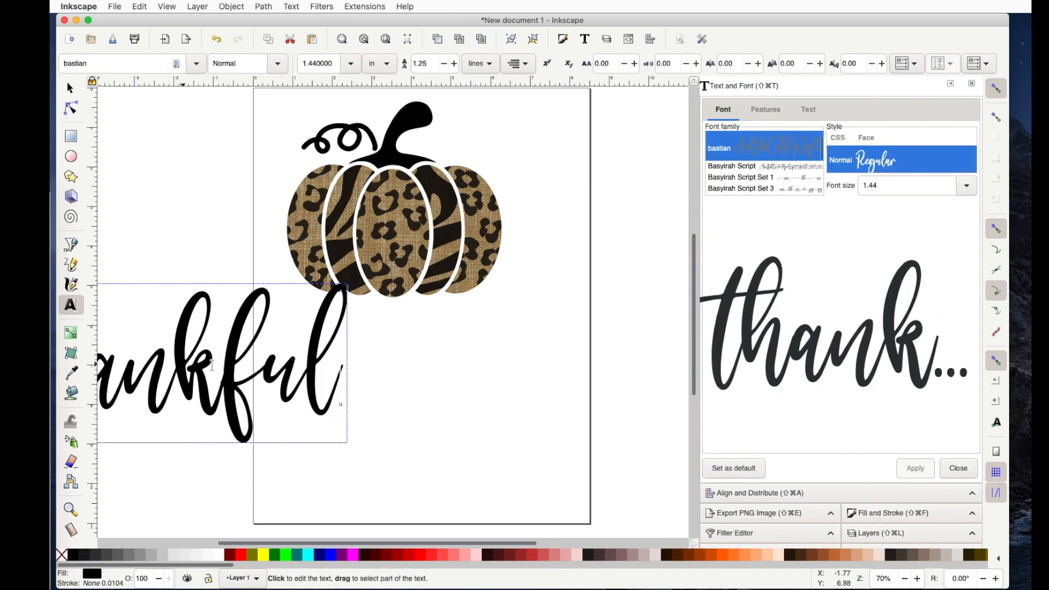
click(71, 90)
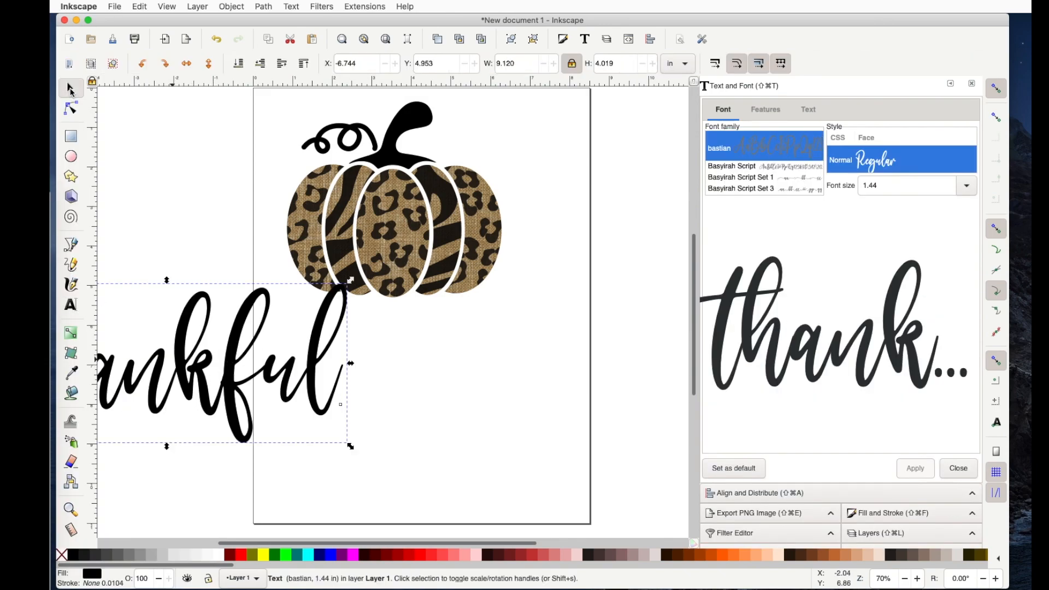
drag(222, 357, 278, 376)
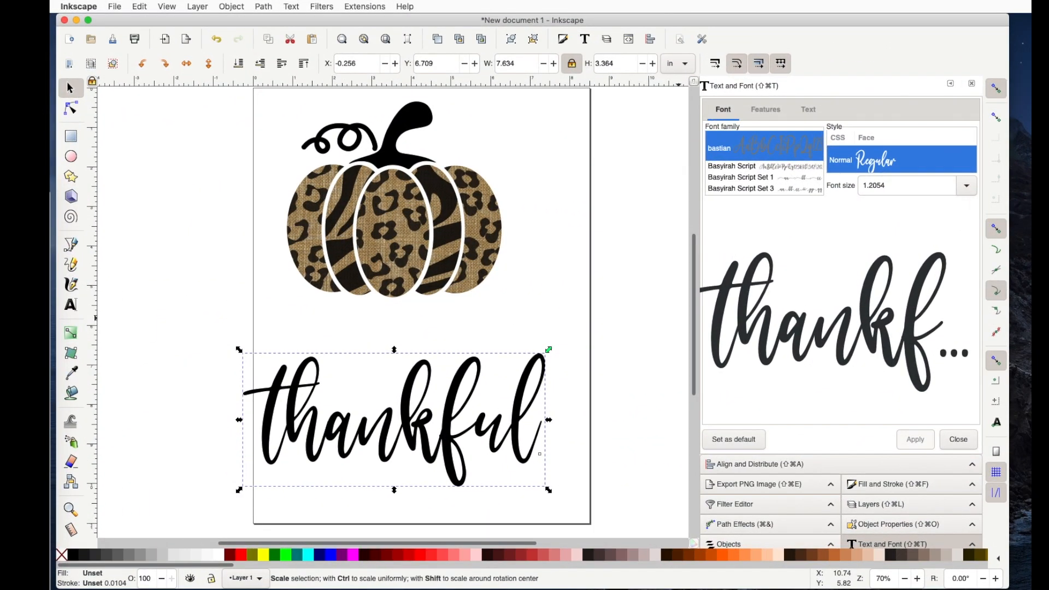
Import the pink snowflake JPEG as an embedded image and scale it to about 9.07 in square over the page
drag(1021, 164, 325, 432)
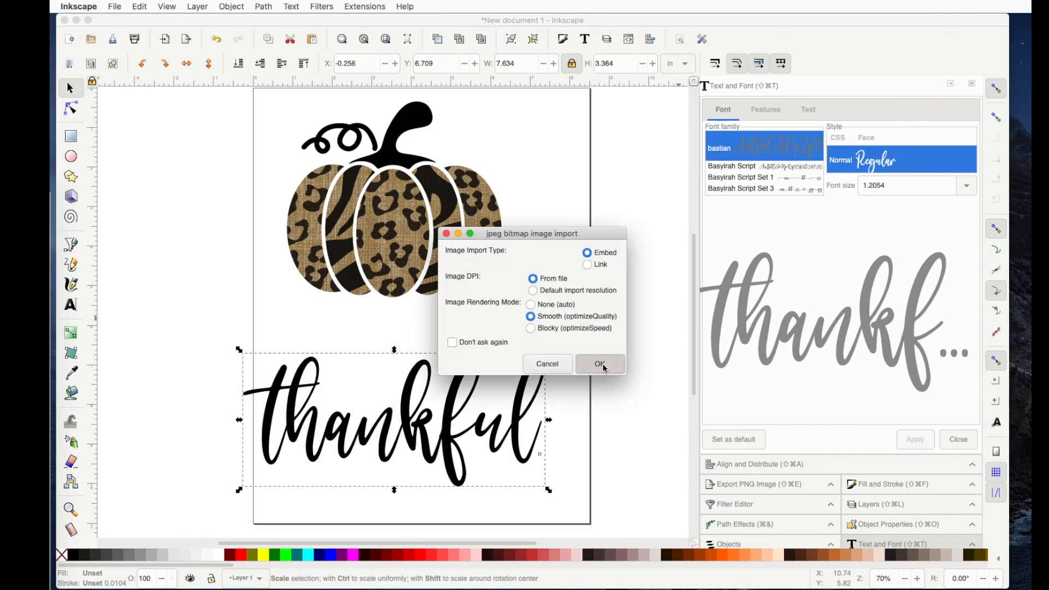
click(604, 368)
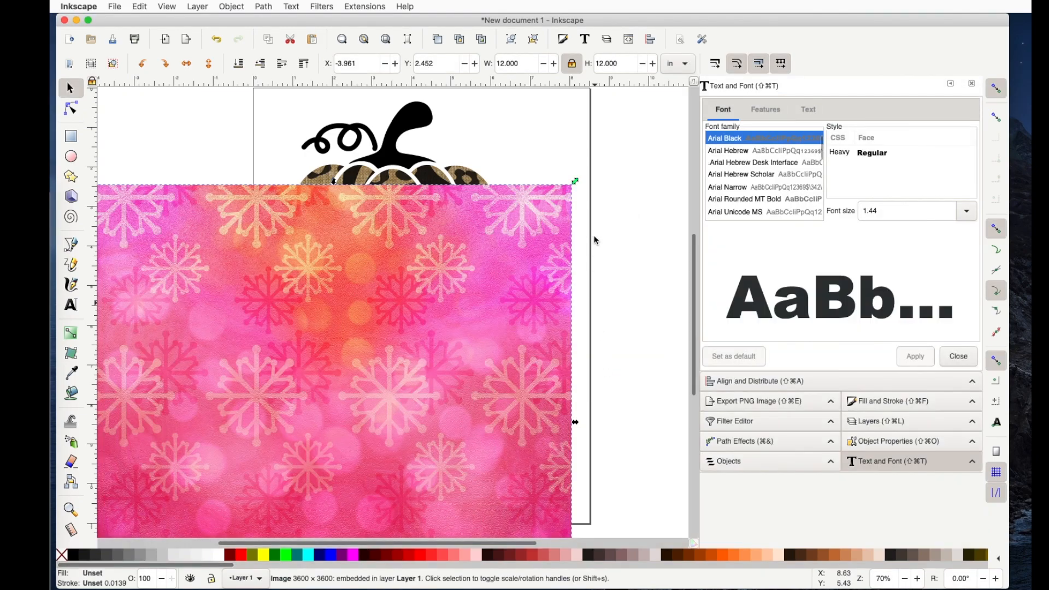
drag(563, 200, 485, 303)
drag(435, 351, 524, 230)
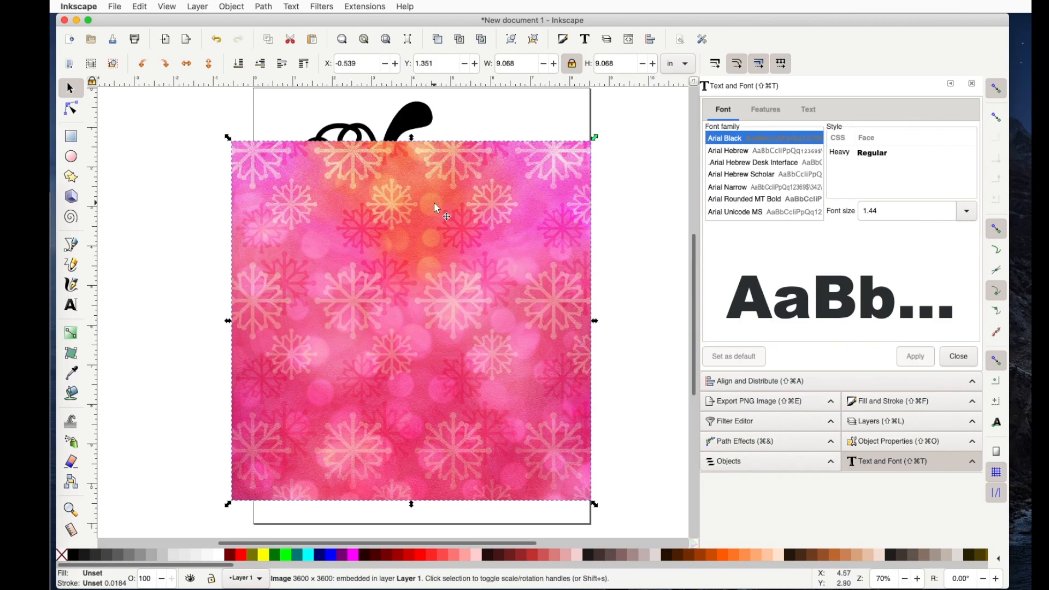
Rotate the snowflake image about 90° clockwise and straighten its edges
click(566, 349)
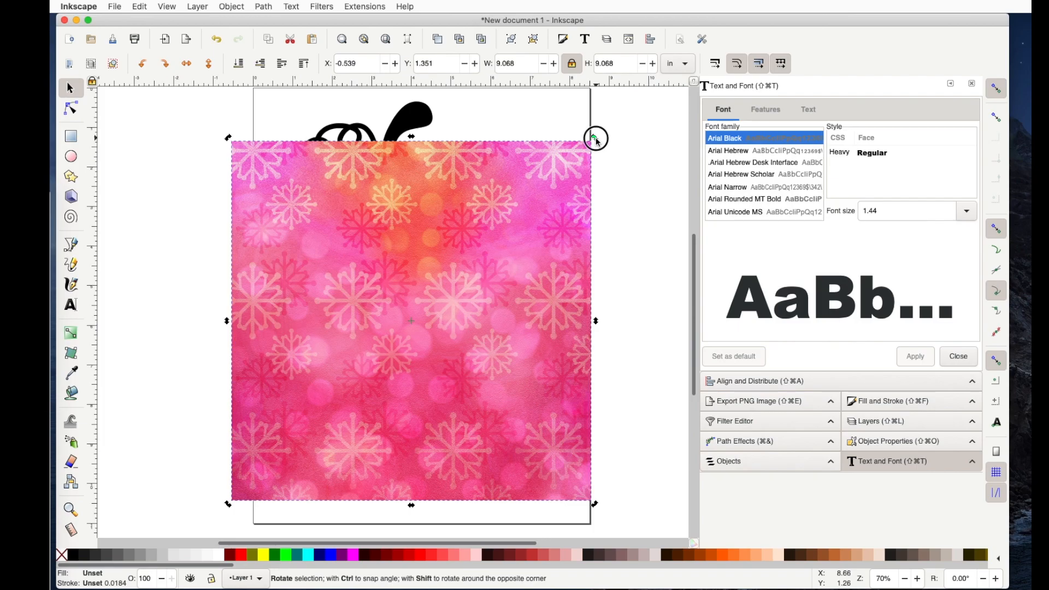
drag(608, 159, 563, 470)
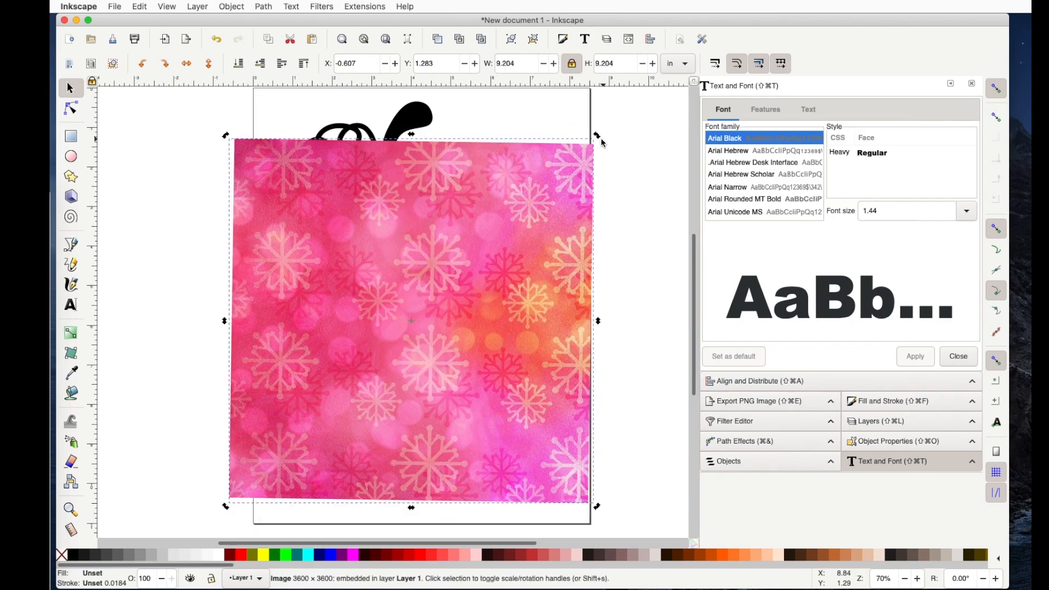
drag(598, 141, 597, 139)
Move the snowflake image down over the text and lower it to the bottom of the stacking order
drag(477, 364, 427, 387)
click(230, 6)
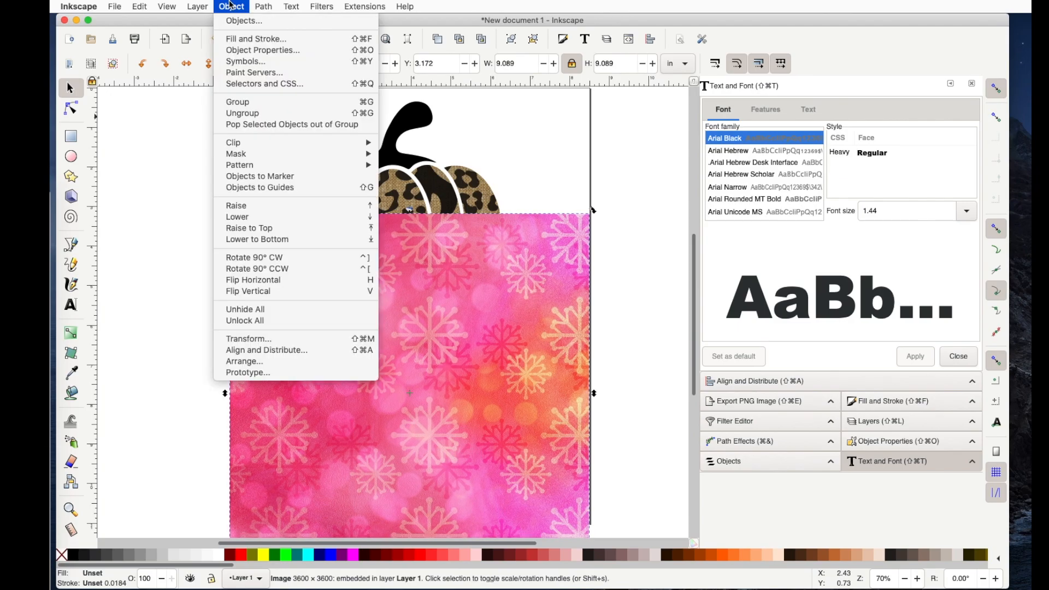
click(238, 243)
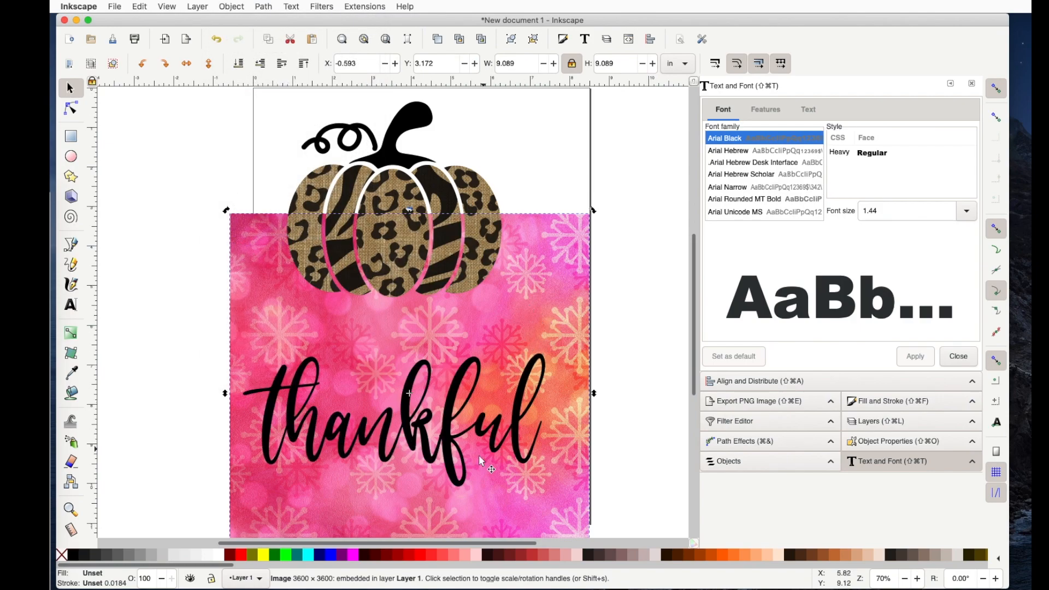
Nudge the "thankful" text slightly right over the snowflake image, and clip the image to the text
drag(456, 451, 466, 451)
click(562, 240)
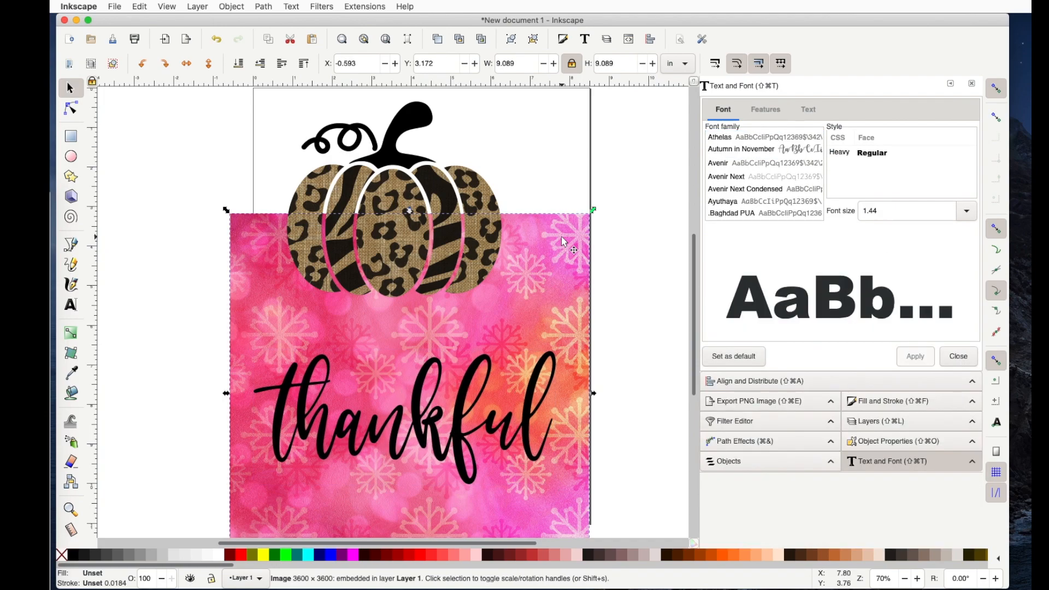
shift+click(457, 425)
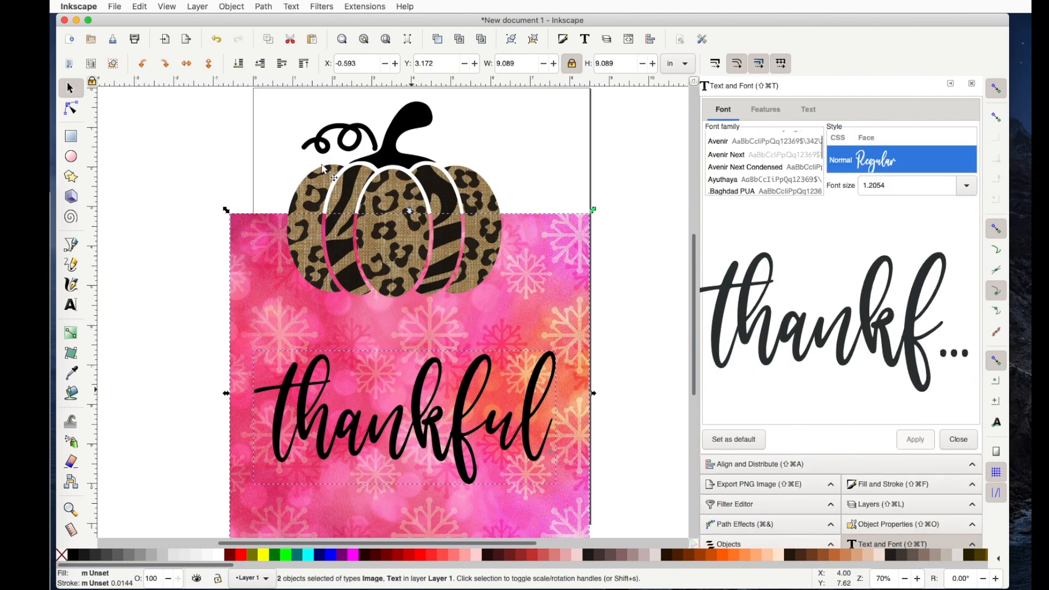
click(232, 7)
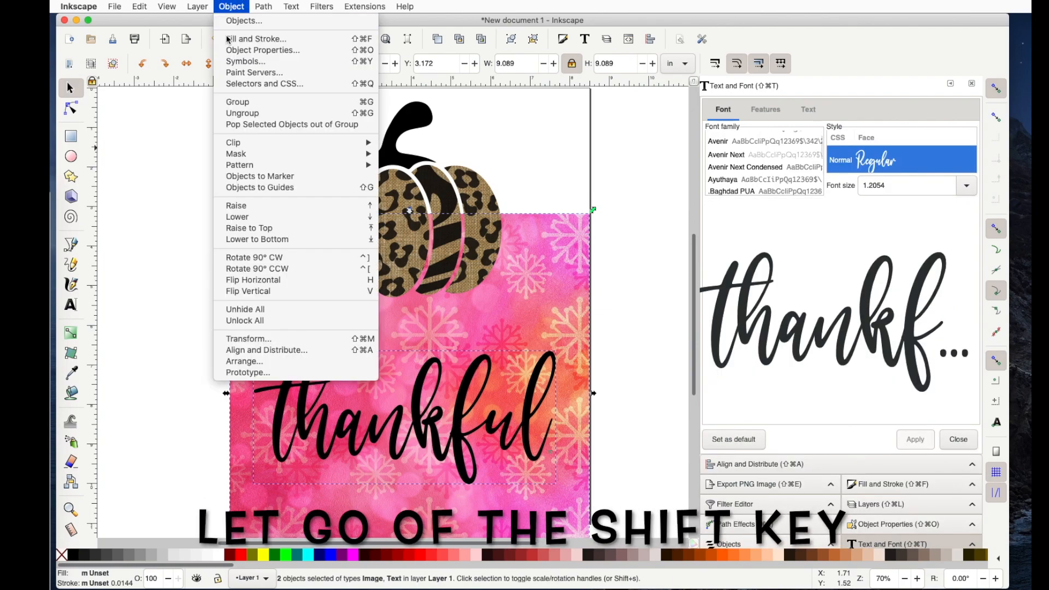
mouse_move(244, 141)
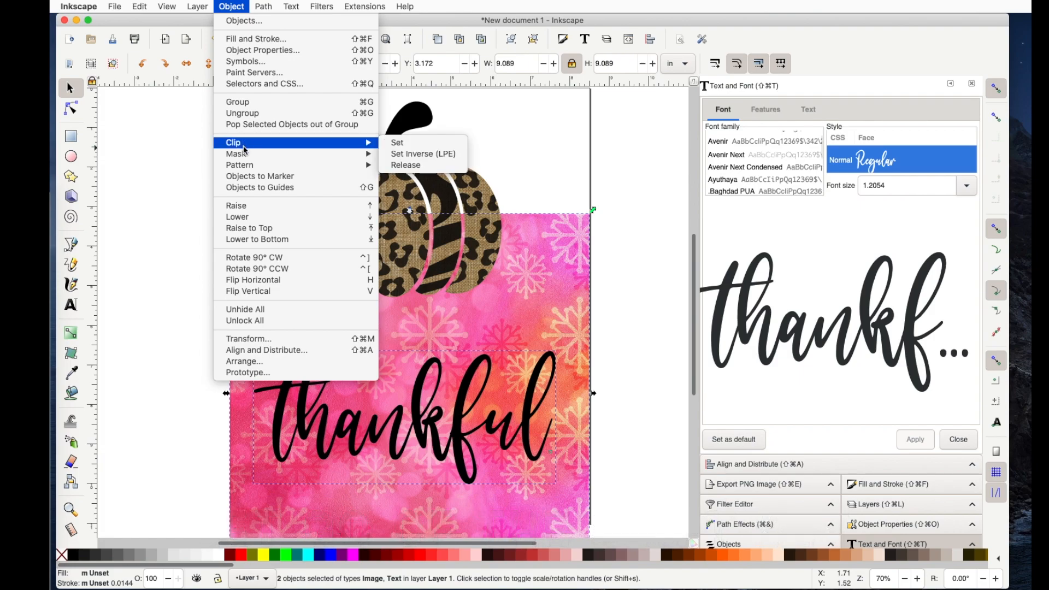
click(432, 145)
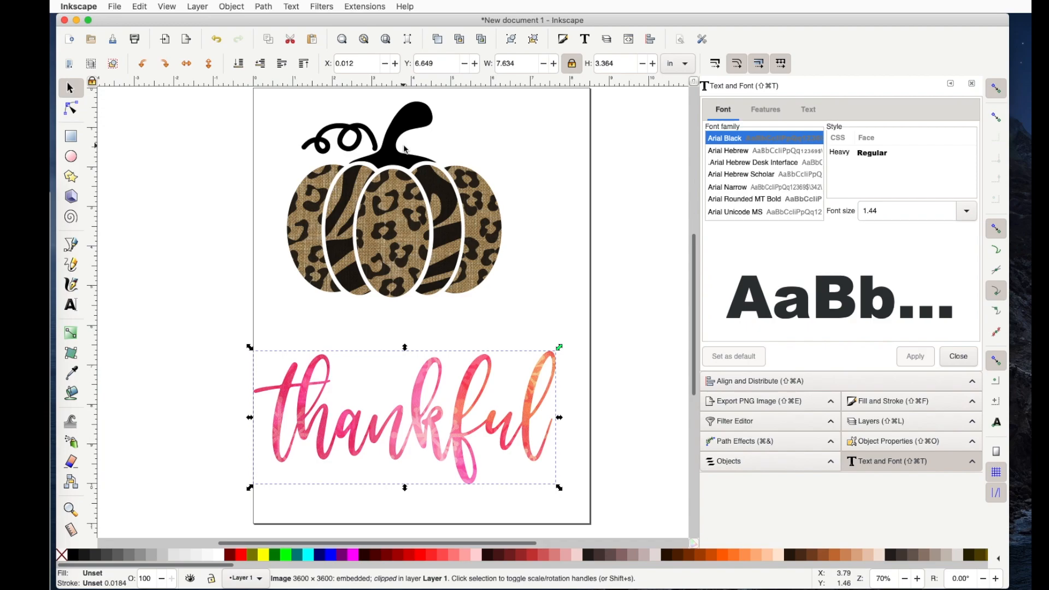
click(518, 315)
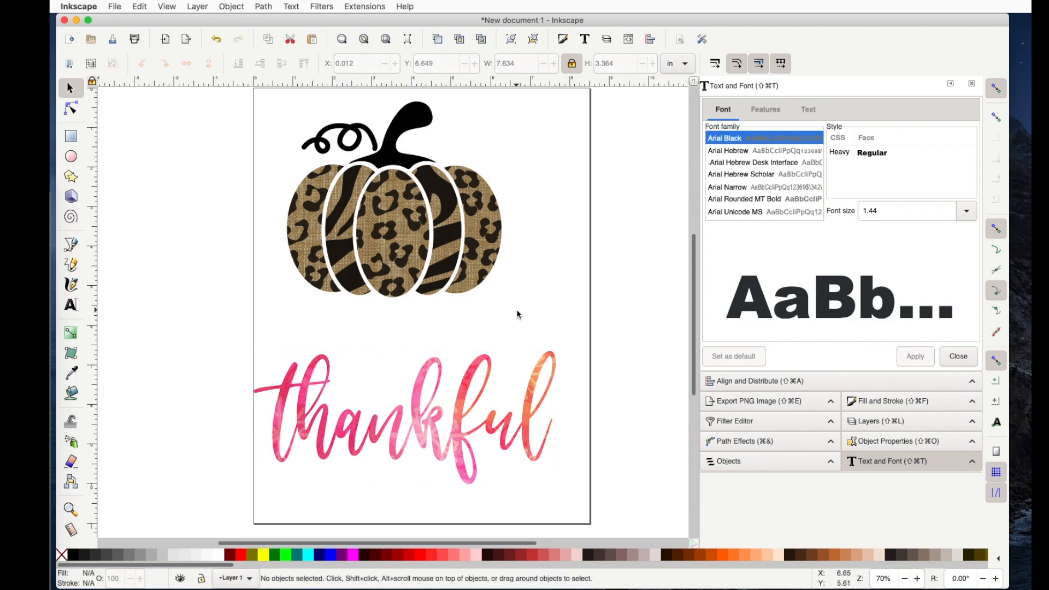